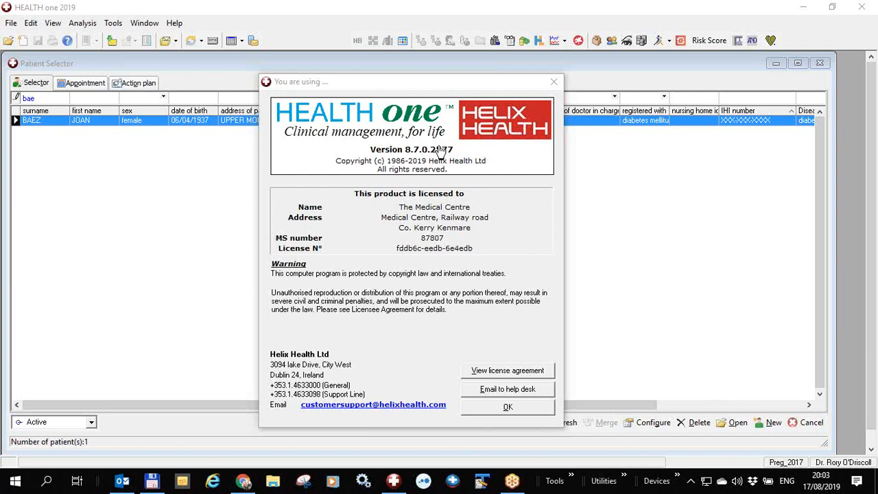
Check the program's version and licence information, closing the information window after viewing it.
click(507, 408)
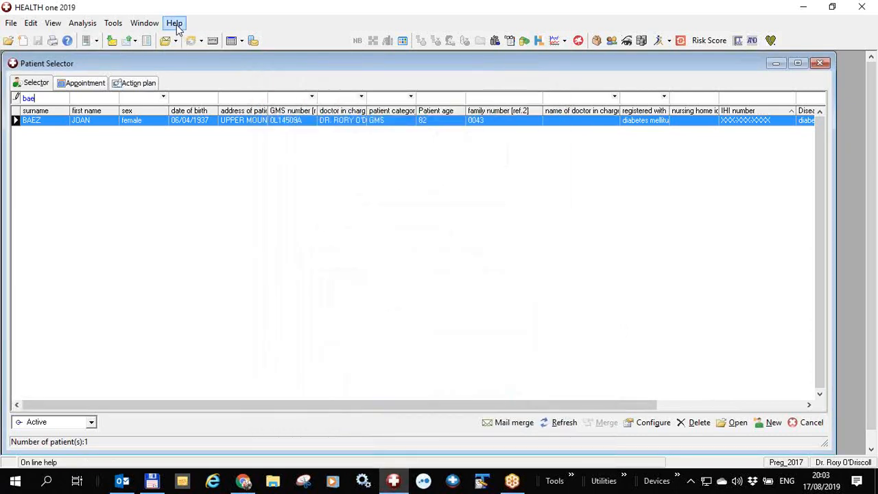
click(174, 23)
click(207, 147)
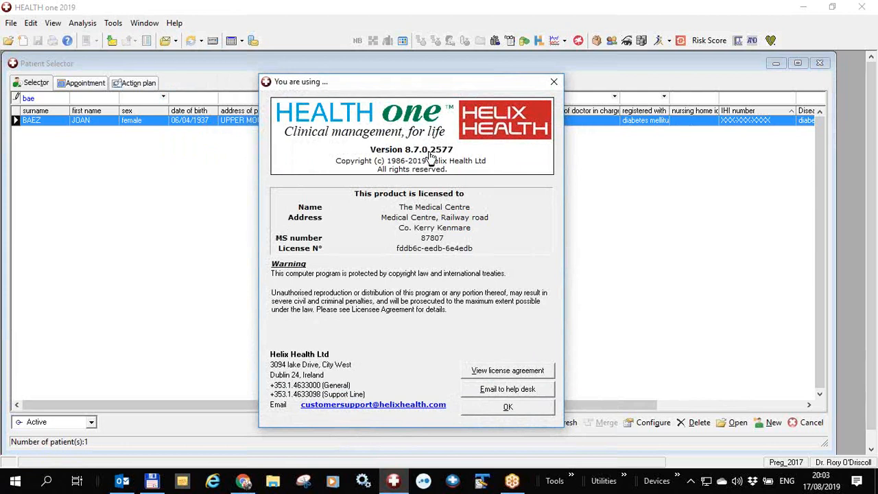
click(508, 409)
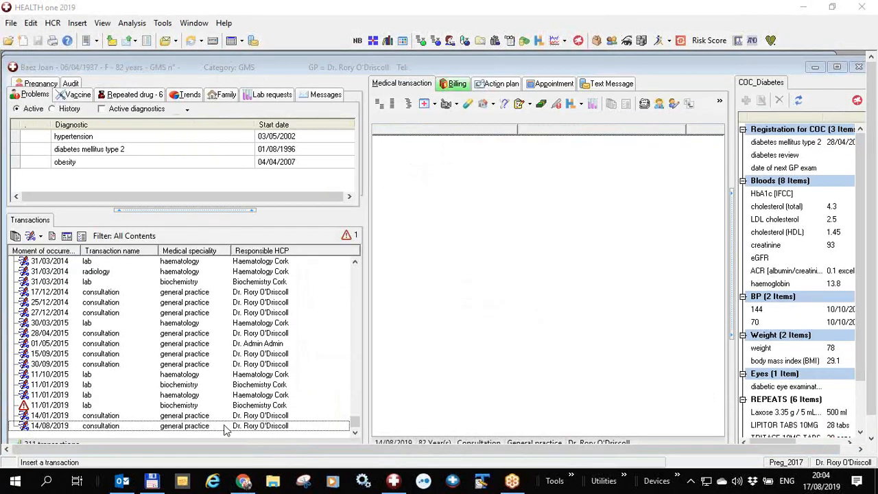
Create a lab request for a Full blood count for the open patient, leaving the date done unset.
click(592, 104)
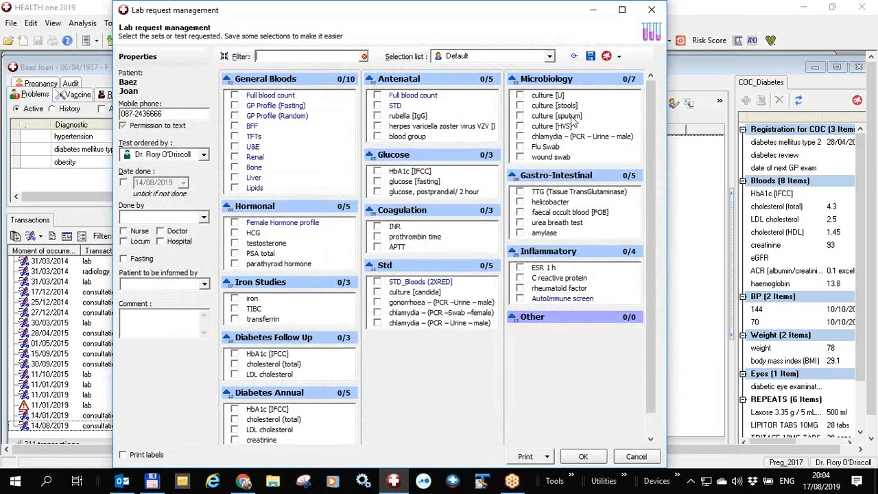
click(235, 96)
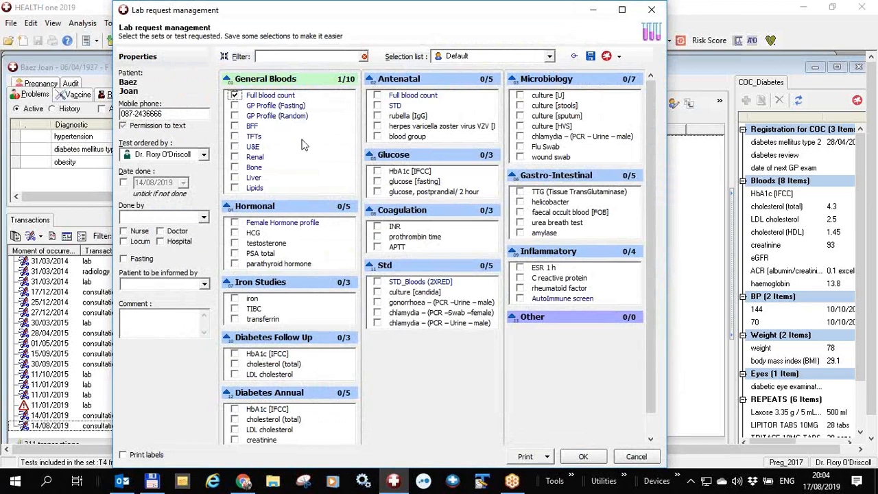
mouse_move(250, 104)
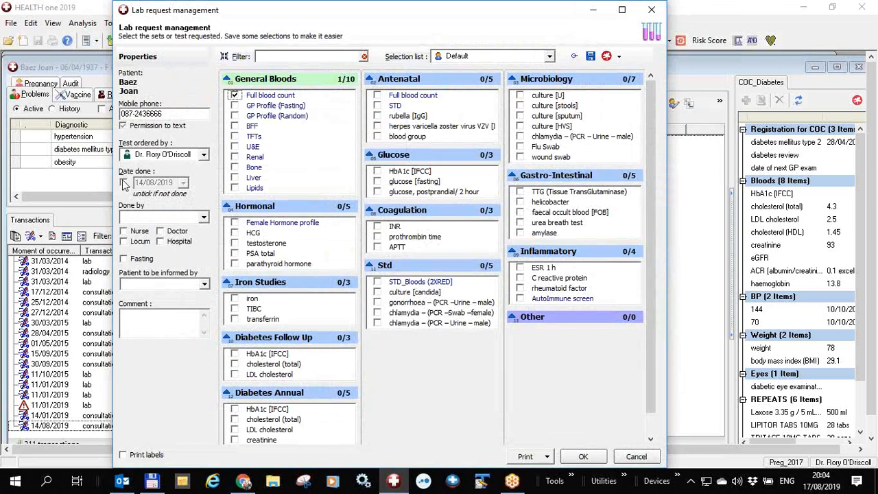
click(124, 233)
click(586, 457)
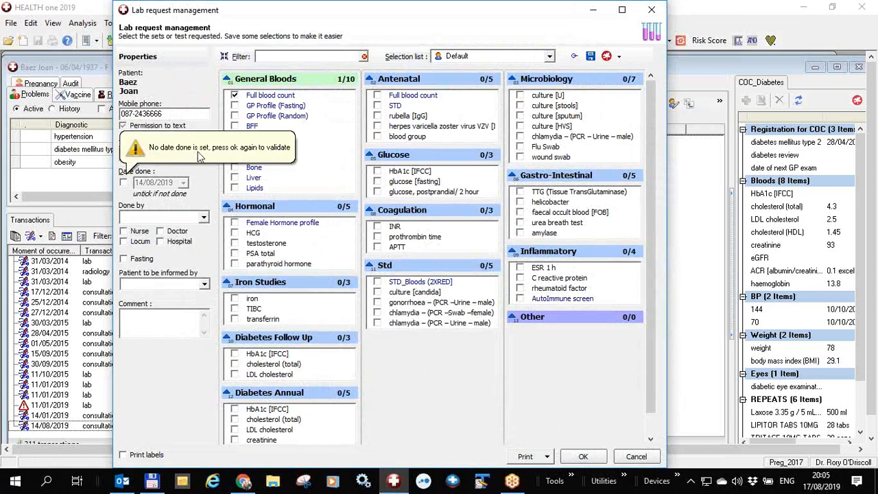
click(594, 457)
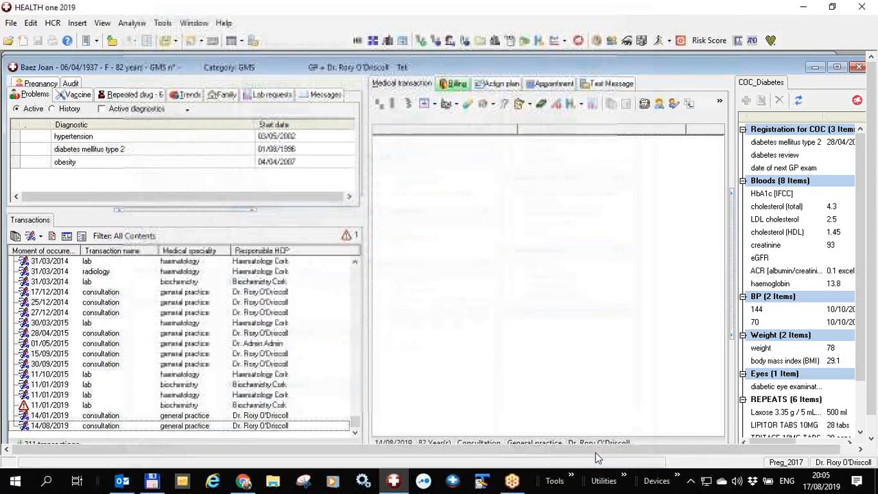
Update the Full blood count request with date done 17/08/2019, mark it as done by a nurse, and select the nurse's name.
double_click(402, 142)
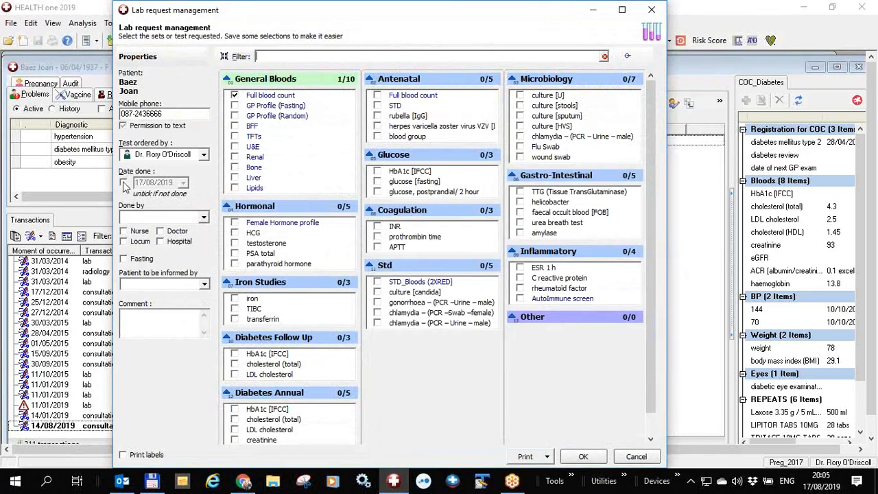
click(123, 183)
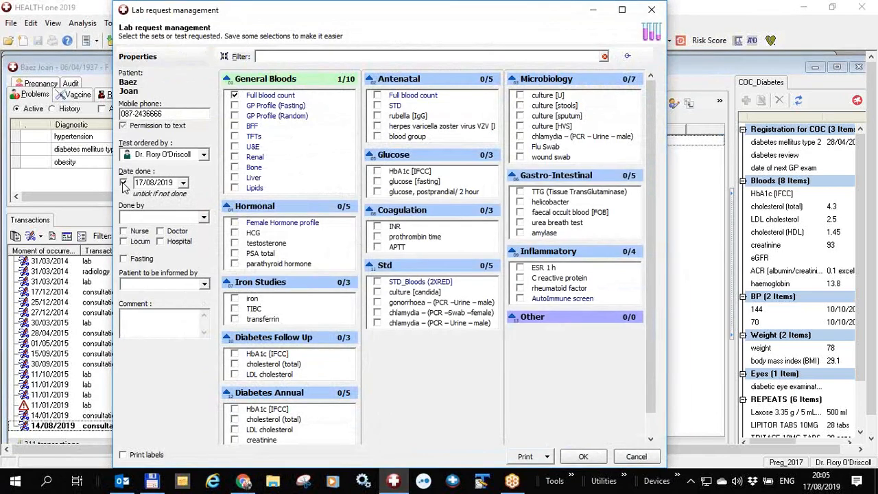
click(124, 231)
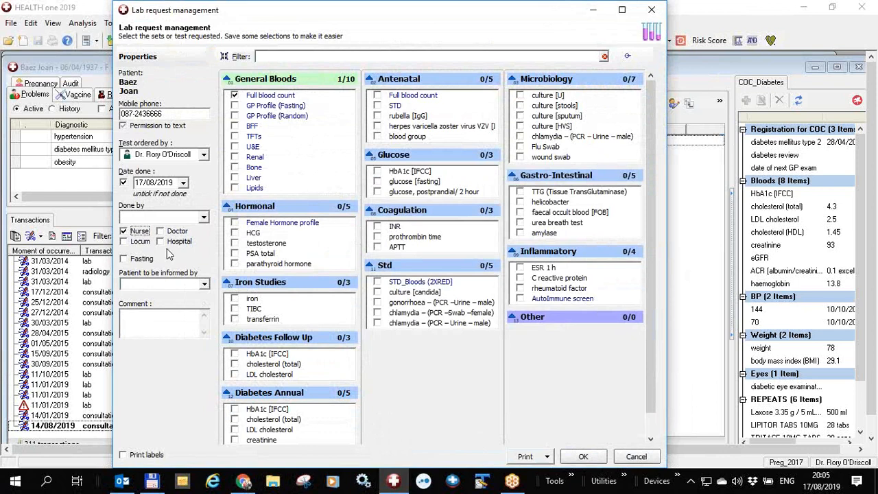
click(601, 458)
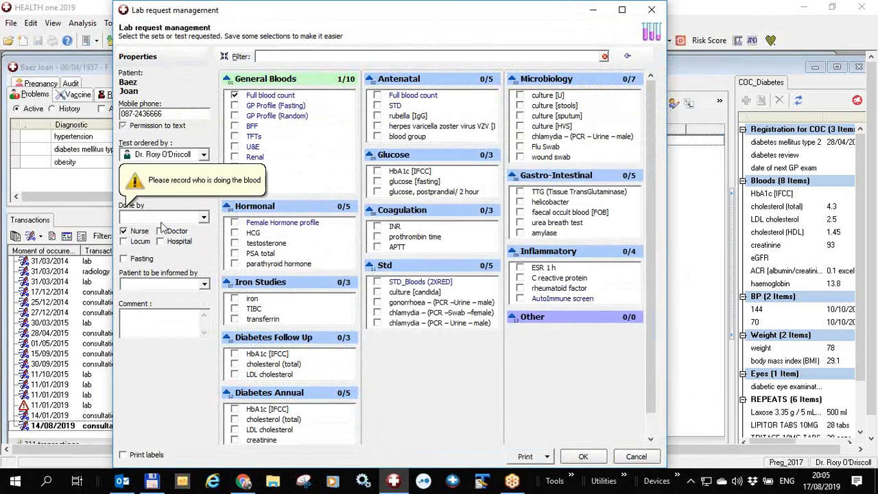
click(204, 218)
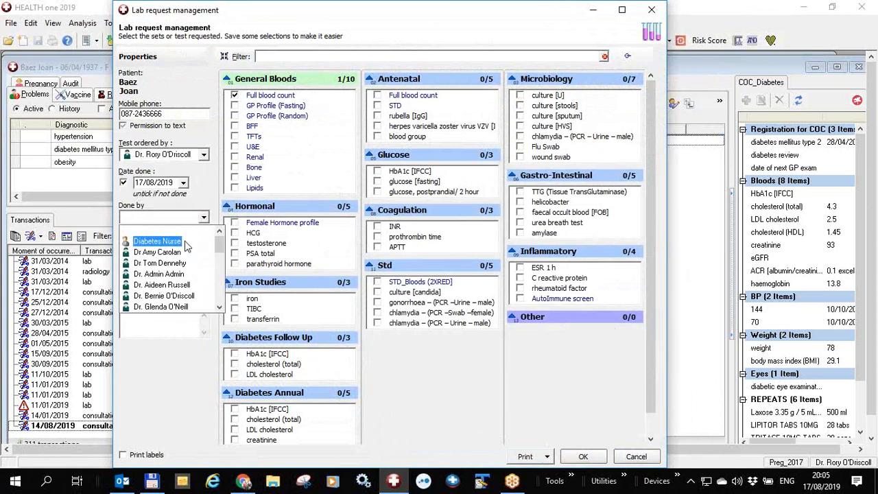
scroll(198, 288, down, 5)
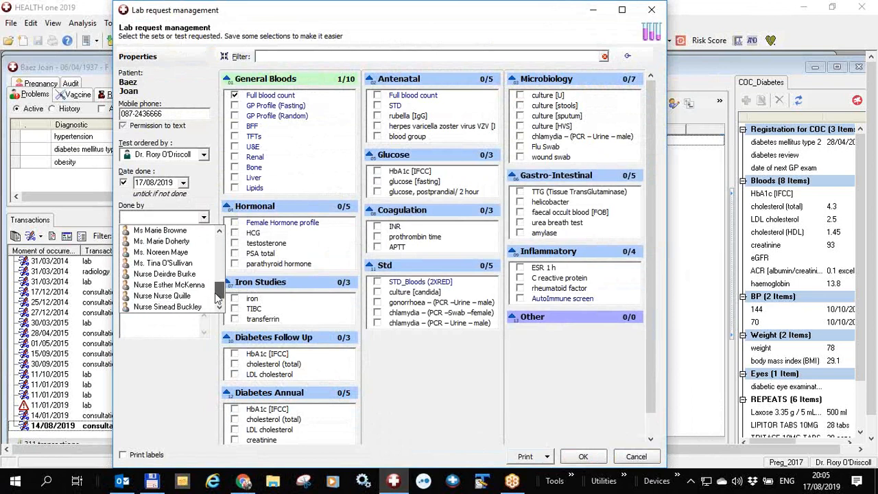
click(186, 307)
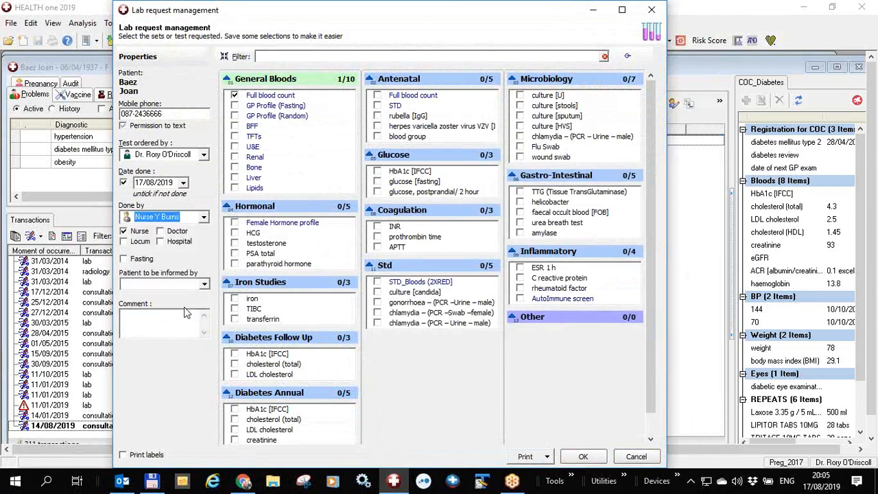
click(583, 457)
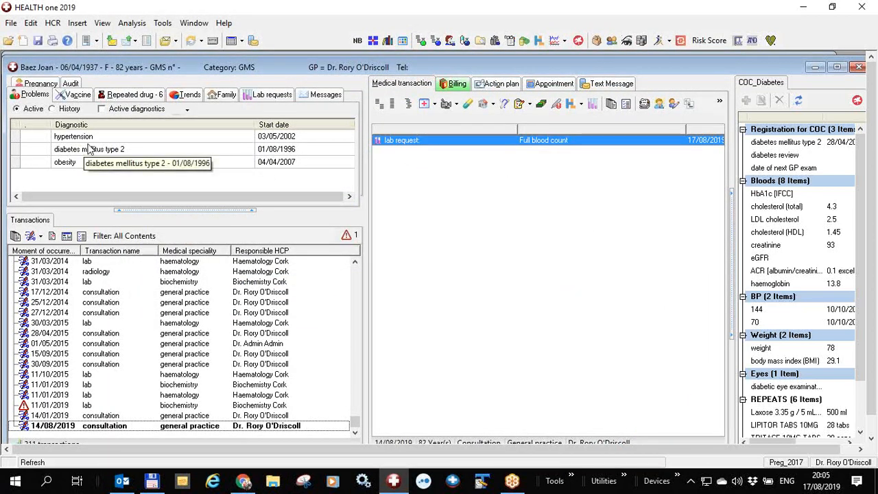
Check the patient's lab requests, and open her waiting TFBCDO result in the inbox to view previous haemoglobin values.
click(270, 95)
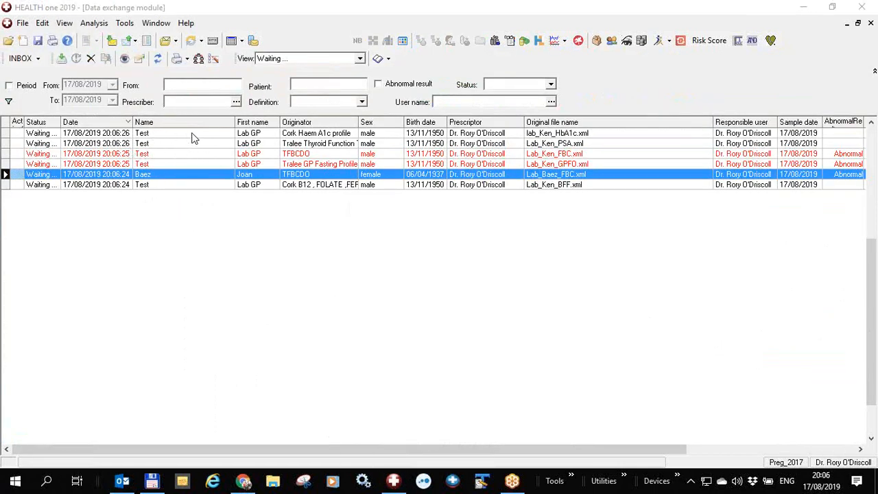
double_click(185, 175)
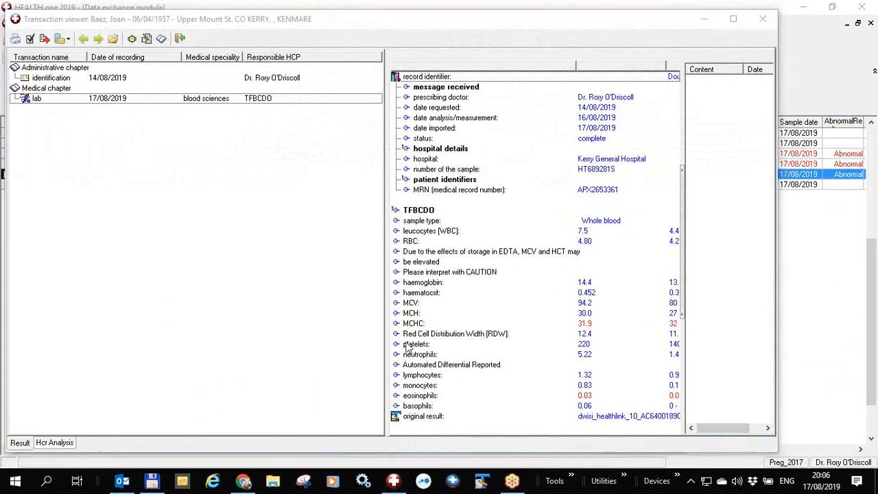
click(428, 286)
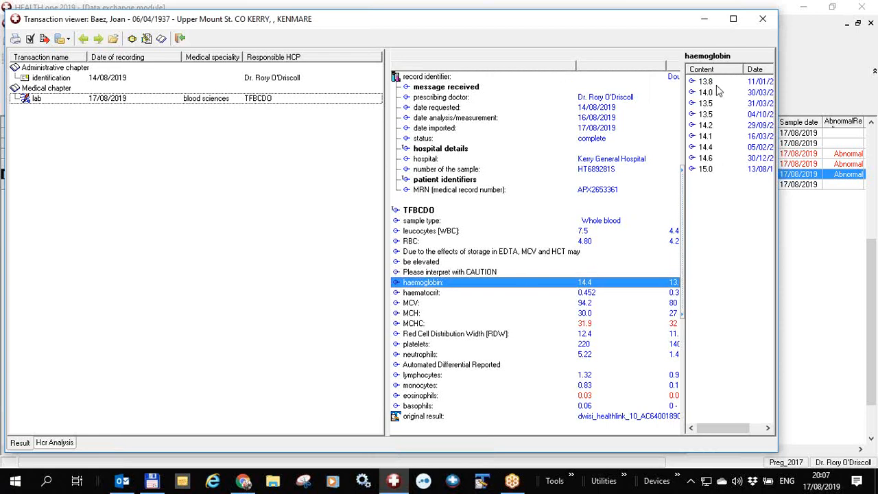
Review the 17/08/2019 lab result with status viewed, comment "This is a comment" and severity index 1.
click(136, 121)
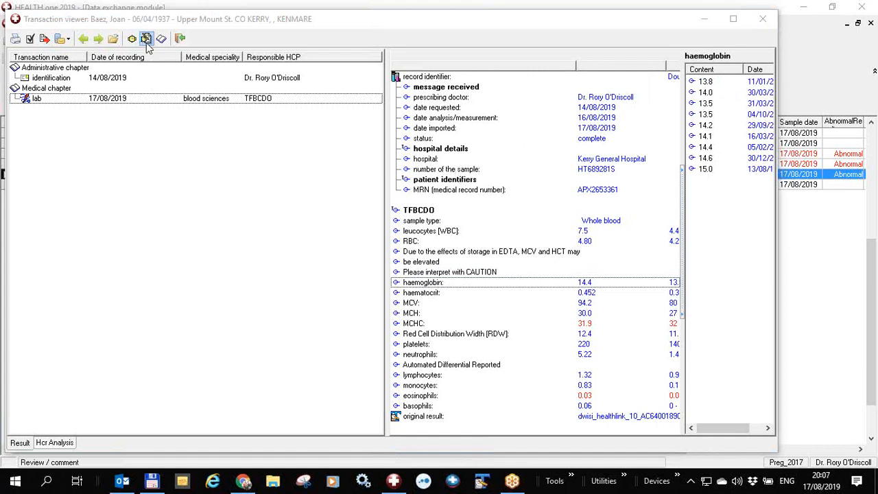
click(161, 98)
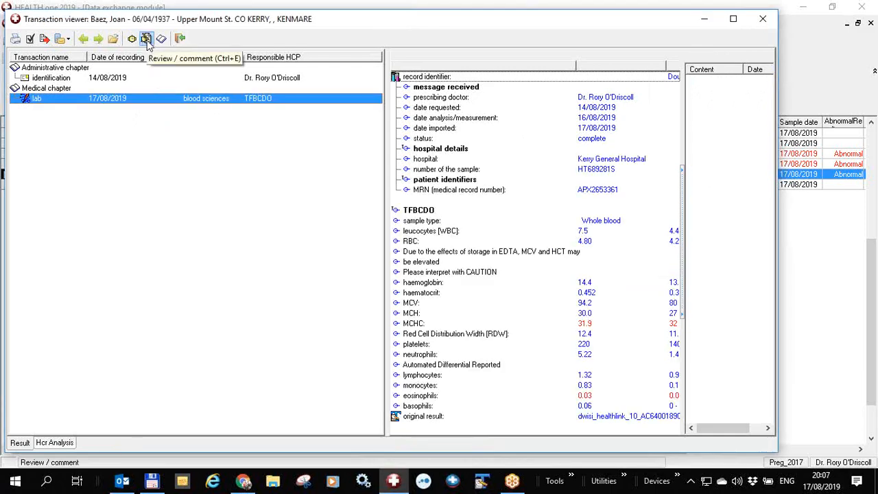
click(146, 39)
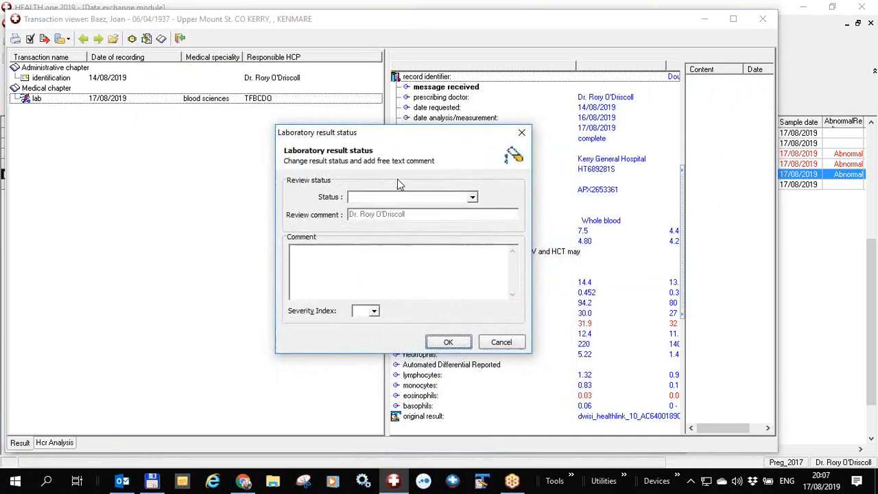
click(472, 197)
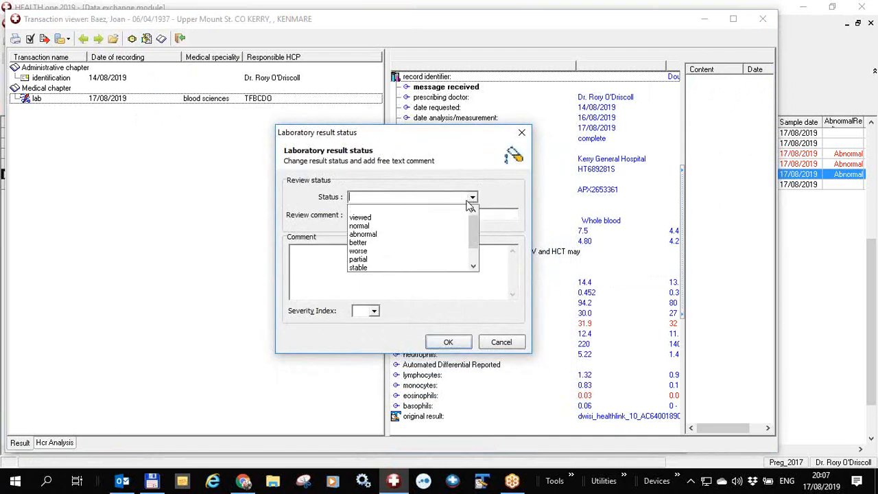
click(397, 217)
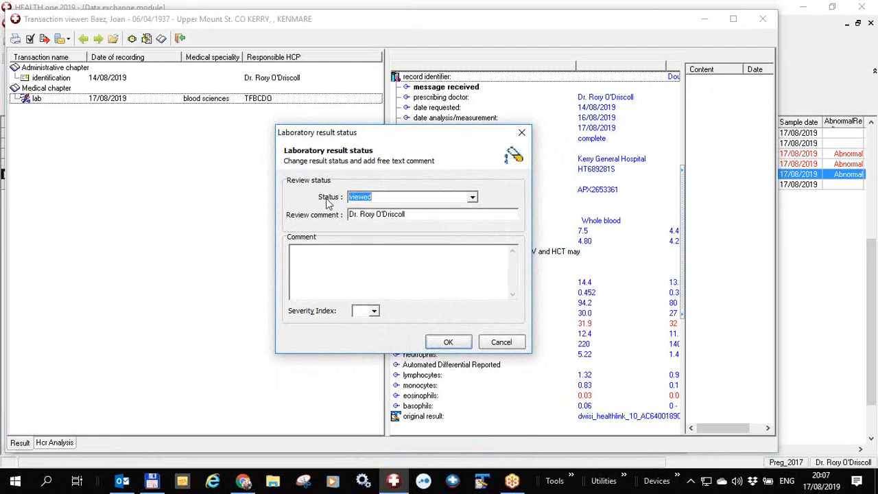
drag(426, 214, 294, 221)
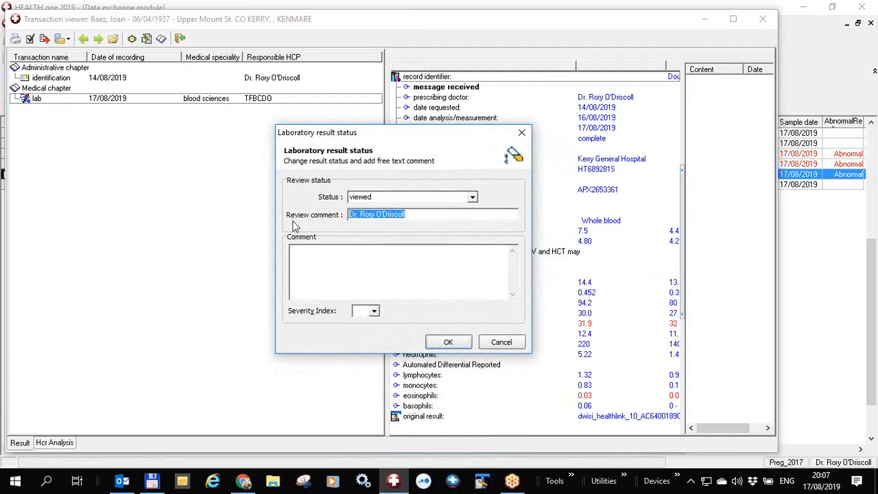
click(313, 250)
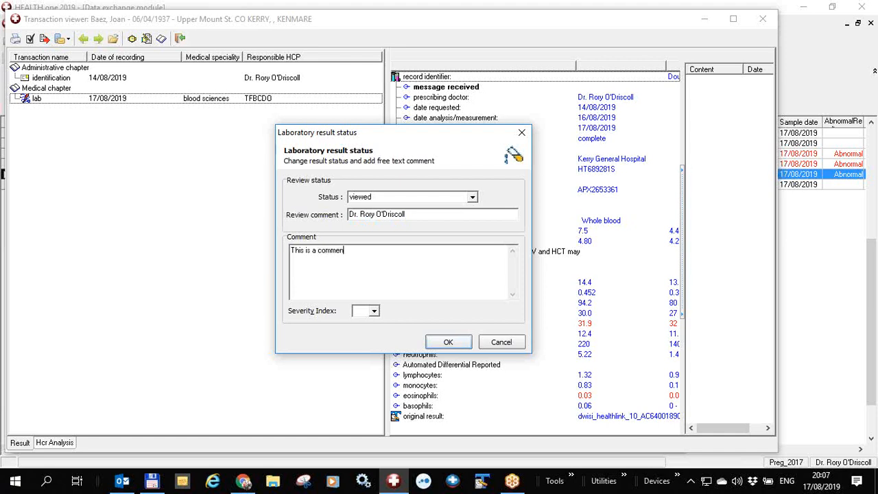
click(374, 311)
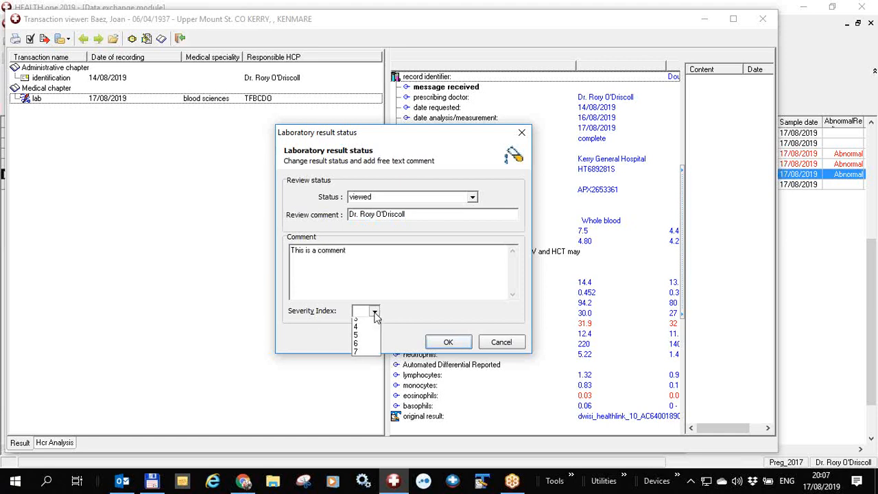
click(358, 333)
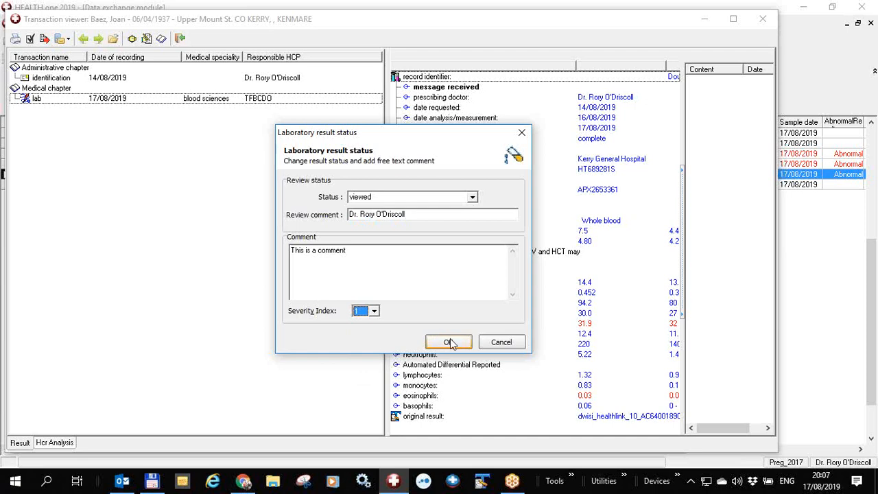
click(450, 343)
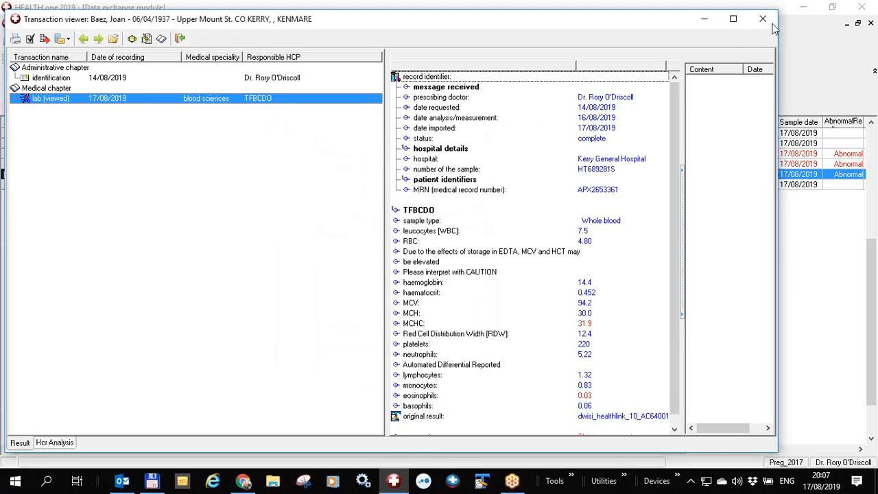
Import the reviewed TFBCDO result into the patient's record and switch the inbox view to All items.
click(763, 20)
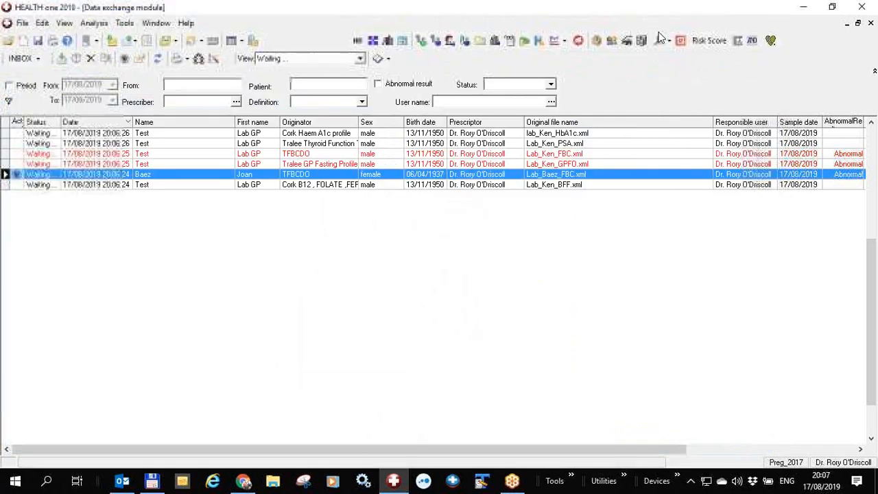
click(61, 59)
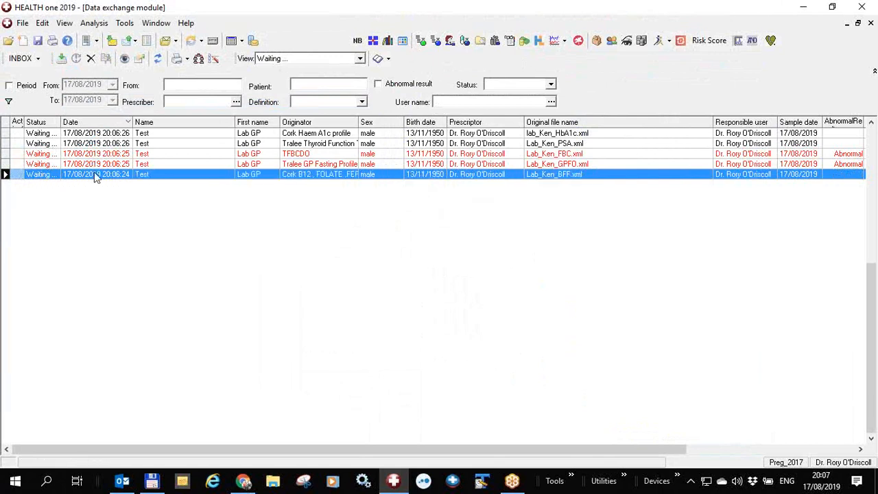
click(360, 59)
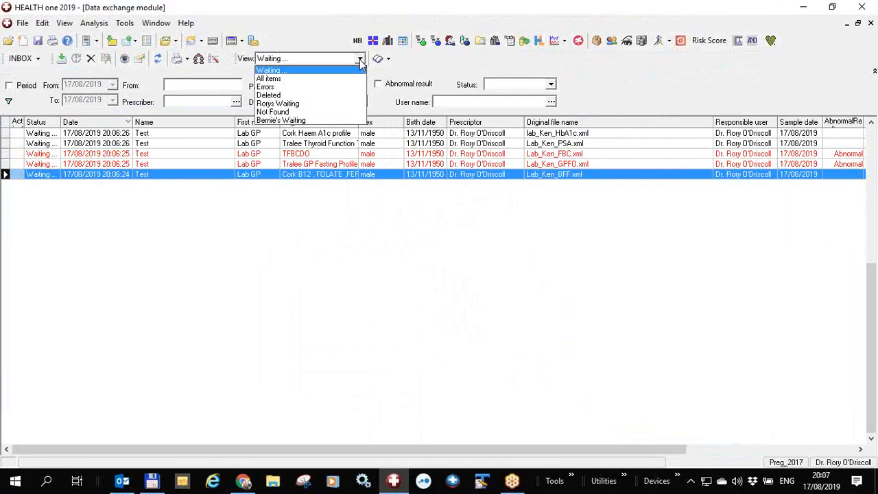
click(296, 81)
click(162, 177)
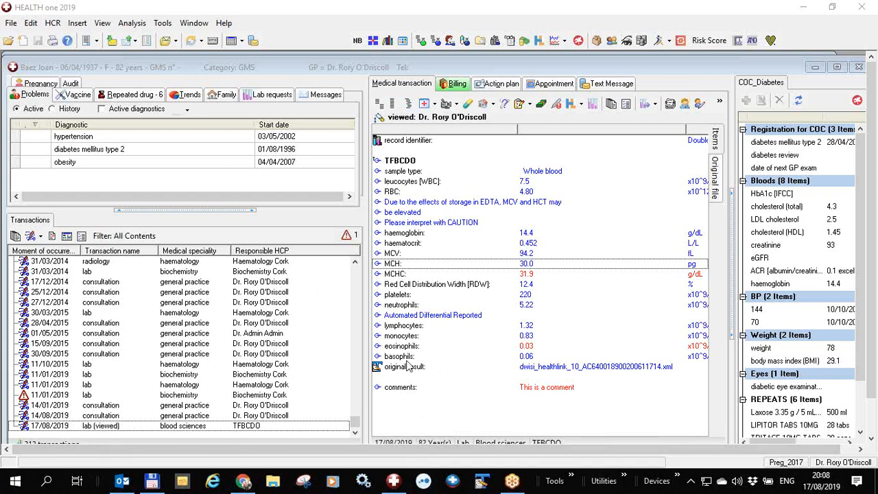
Replace the review comment on the 17/08/2019 TFBCDO lab result with "HB Normal ROD", keeping the status viewed.
click(379, 120)
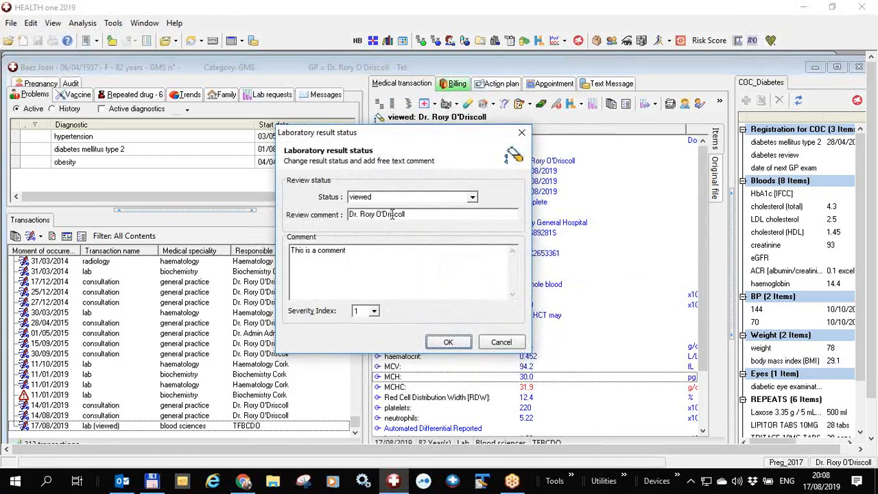
drag(413, 214, 292, 210)
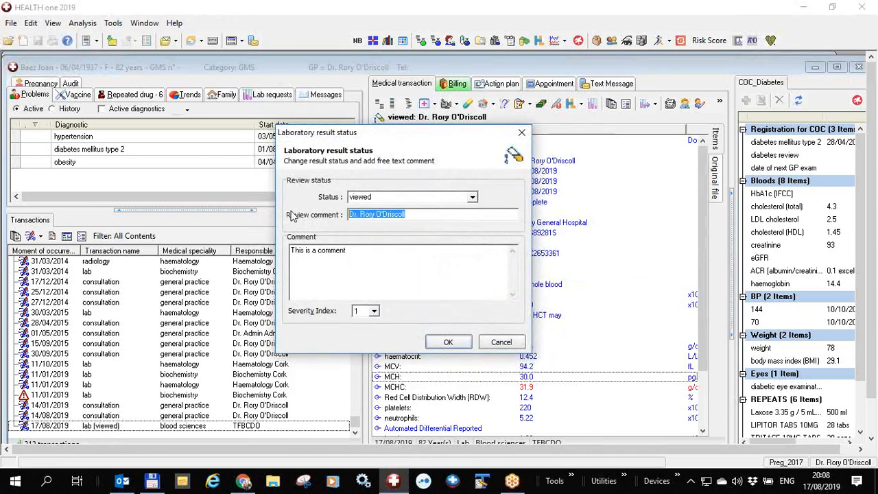
text(HB Normal ROD)
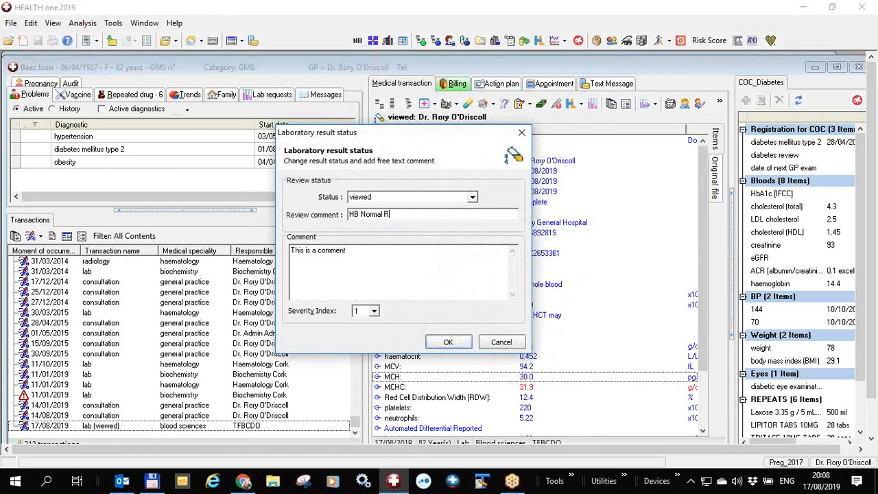
click(447, 341)
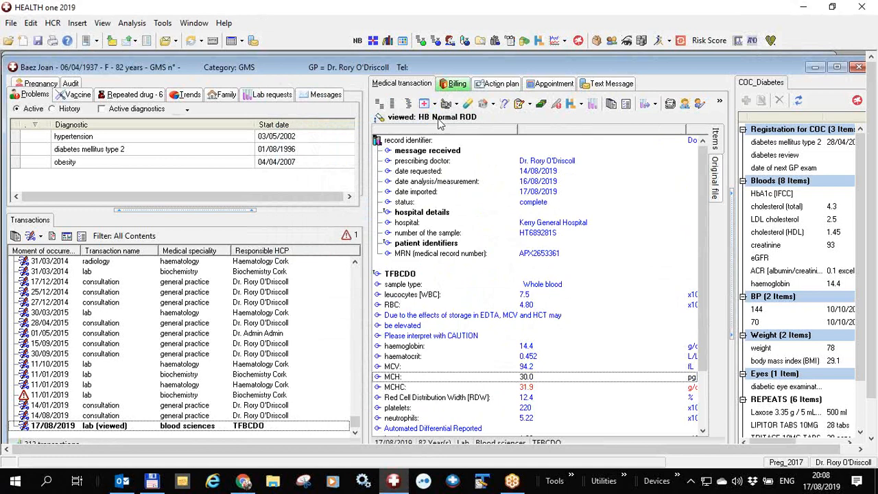
click(446, 356)
scroll(446, 360, down, 1)
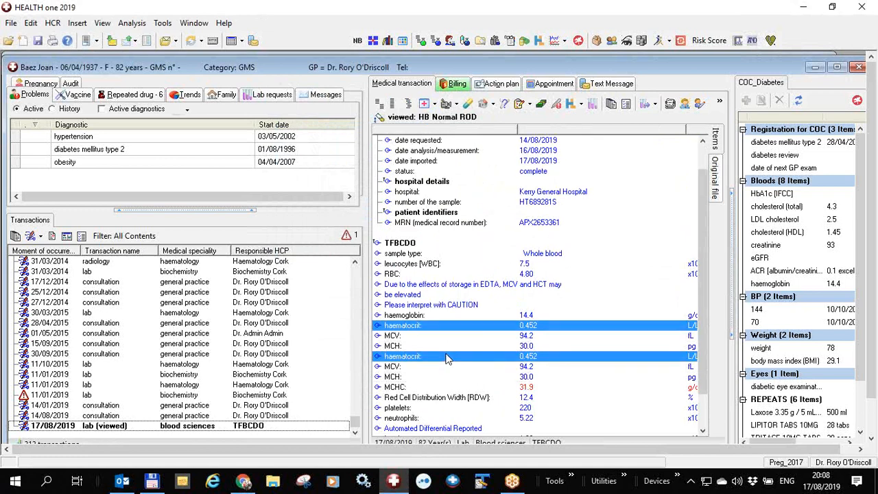
scroll(446, 359, down, 2)
click(405, 429)
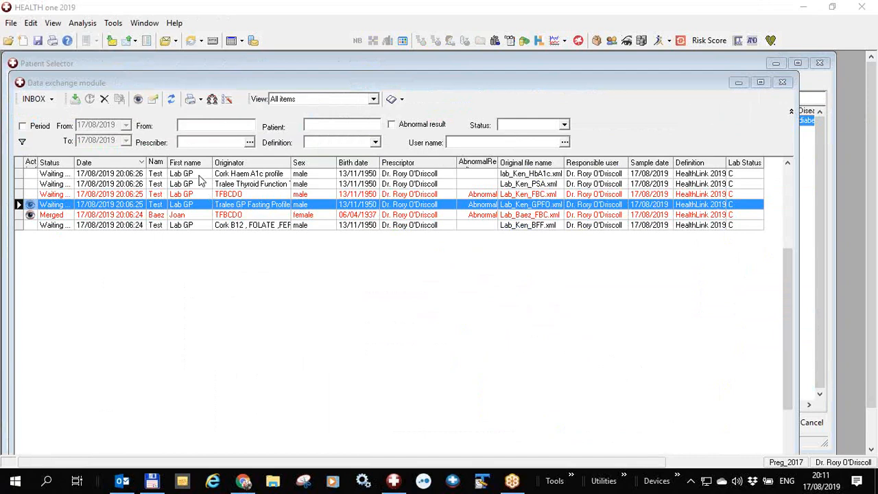
Try to open the patient file linked to the waiting Cork Haem A1c profile result.
click(200, 177)
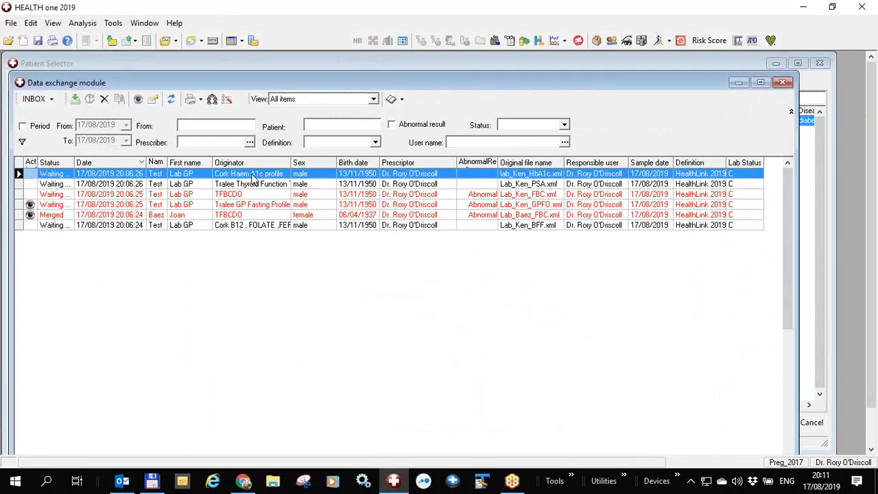
right_click(252, 177)
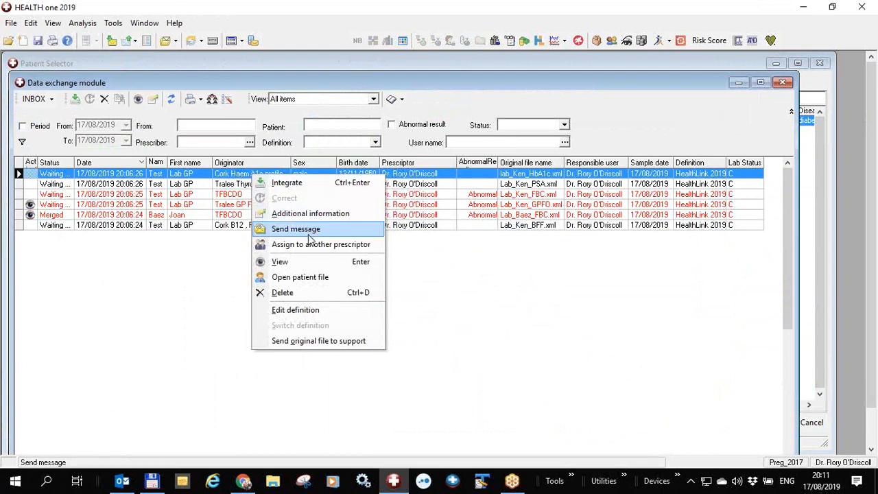
click(310, 279)
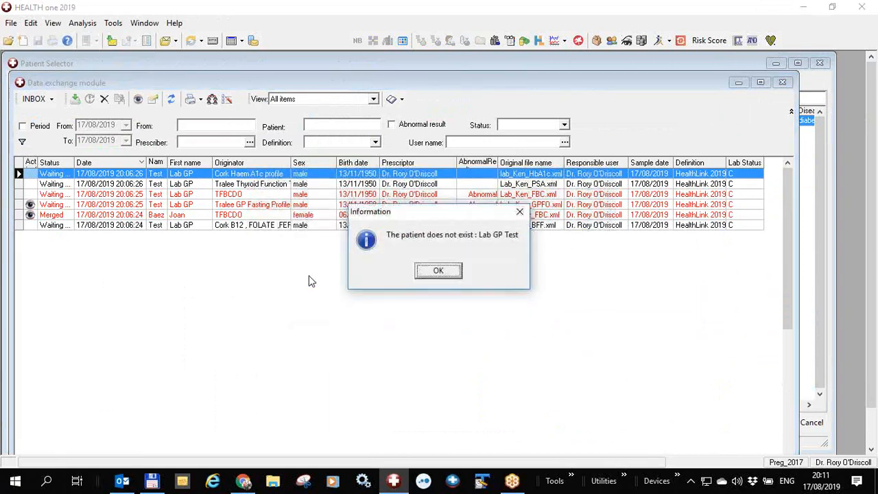
click(435, 273)
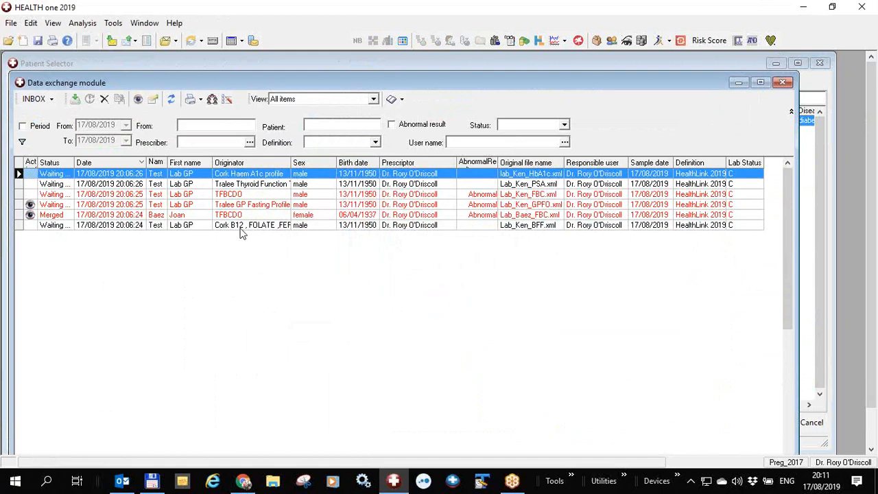
Assign the Cork Haem A1c profile result to another prescriptor, choosing a different doctor at the practice.
right_click(267, 177)
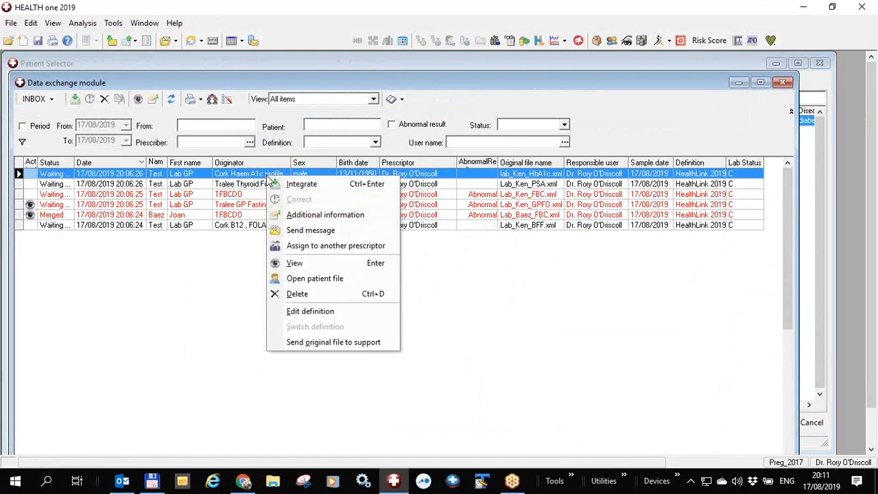
click(309, 246)
drag(415, 199, 205, 190)
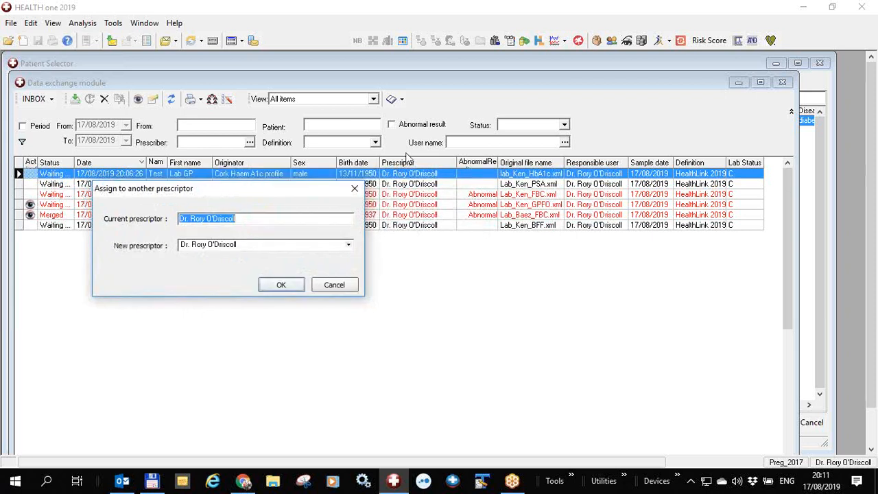
click(347, 246)
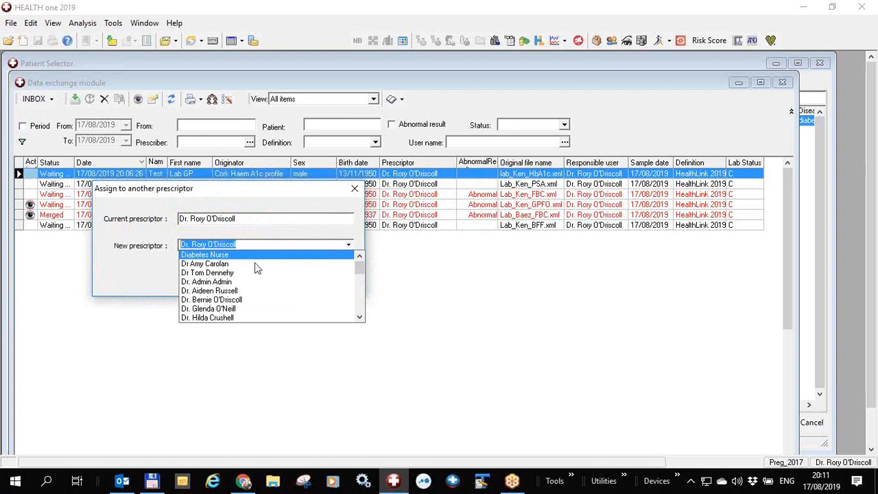
click(238, 299)
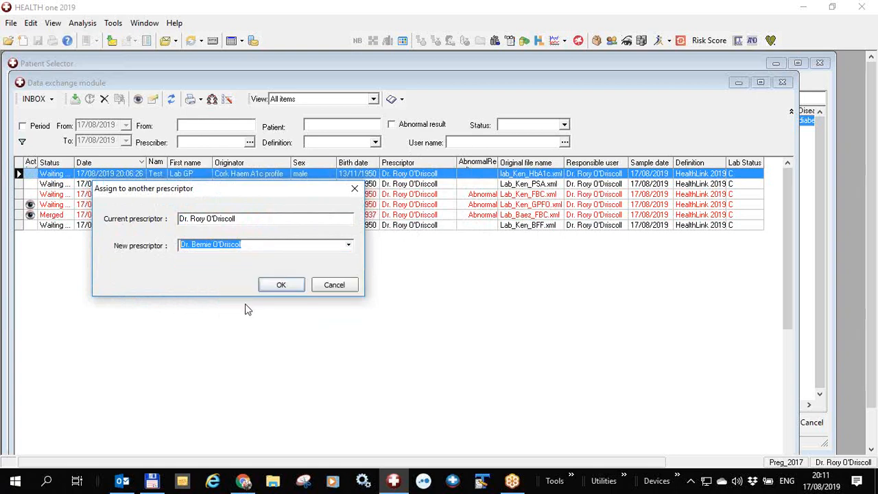
click(280, 284)
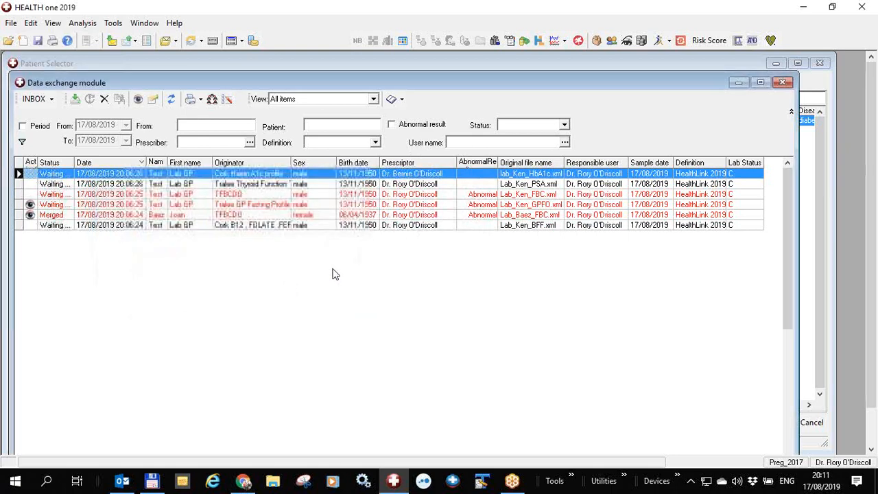
Check the inbox through the new prescriptor's waiting view and the original doctor's waiting view, and look at the options for managing views.
click(374, 99)
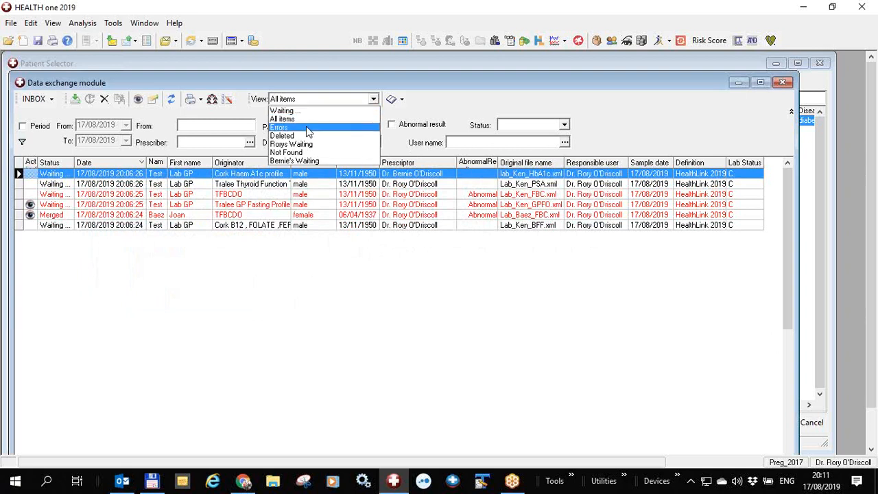
click(299, 160)
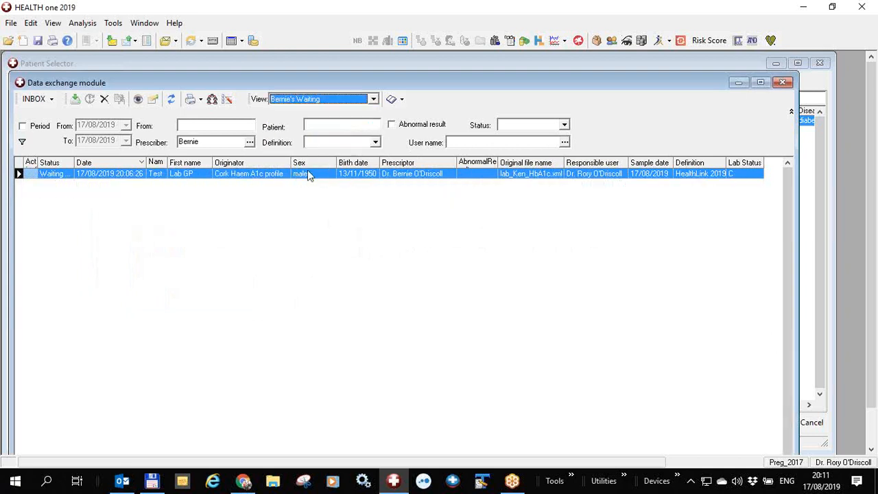
click(374, 99)
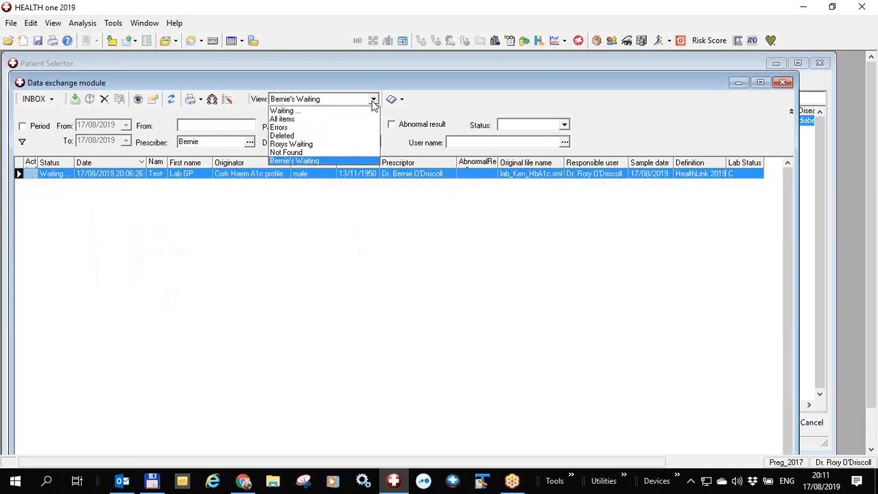
click(309, 143)
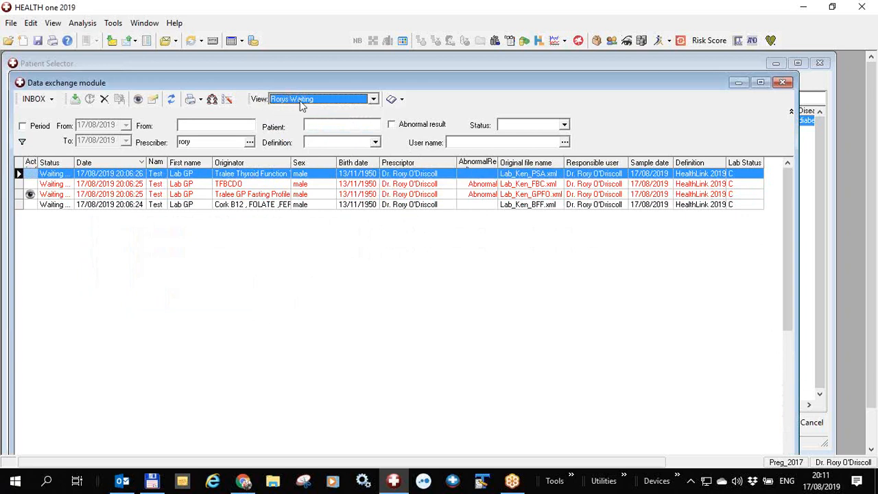
click(402, 100)
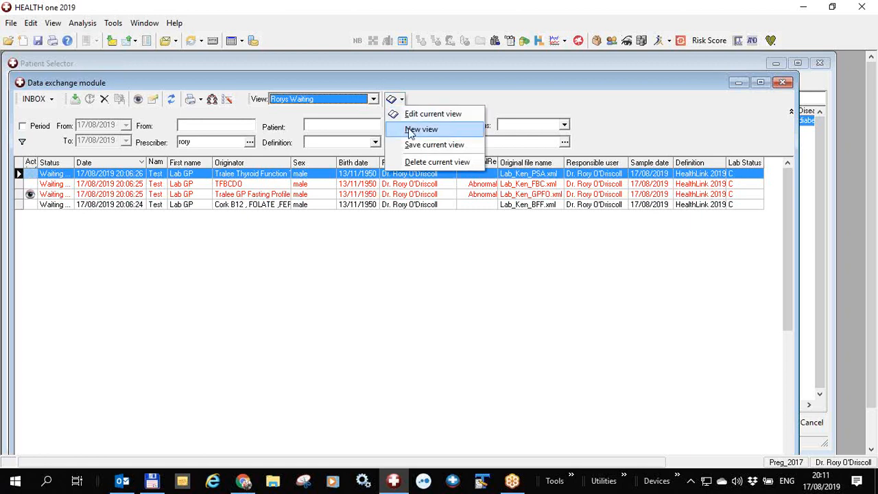
click(428, 97)
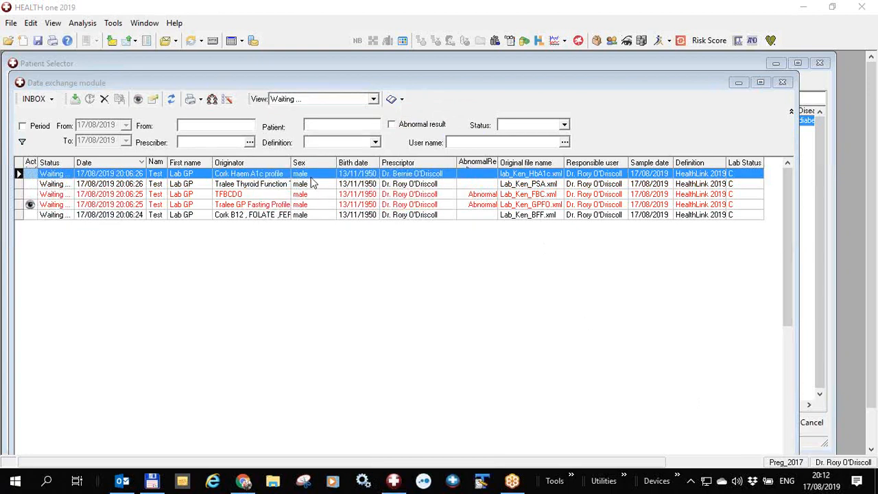
Integrate the waiting Cork B12, FOLATE result, adding its unmatched patient as a new patient.
right_click(312, 177)
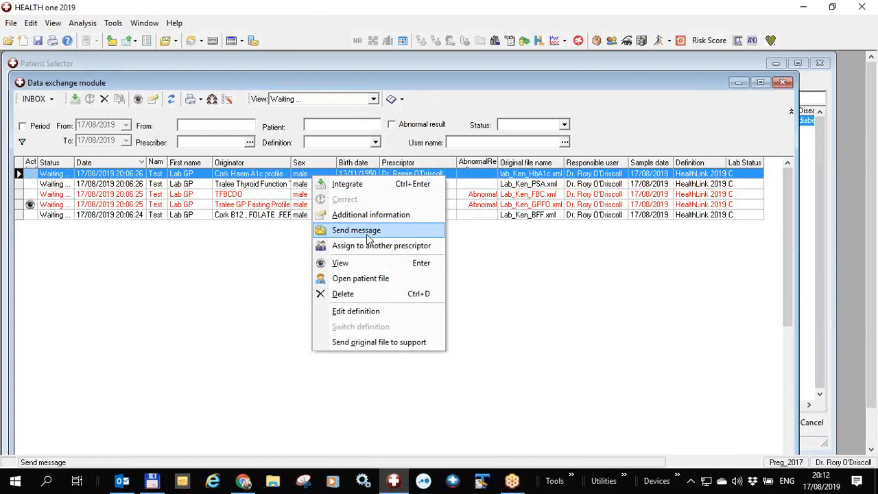
click(226, 256)
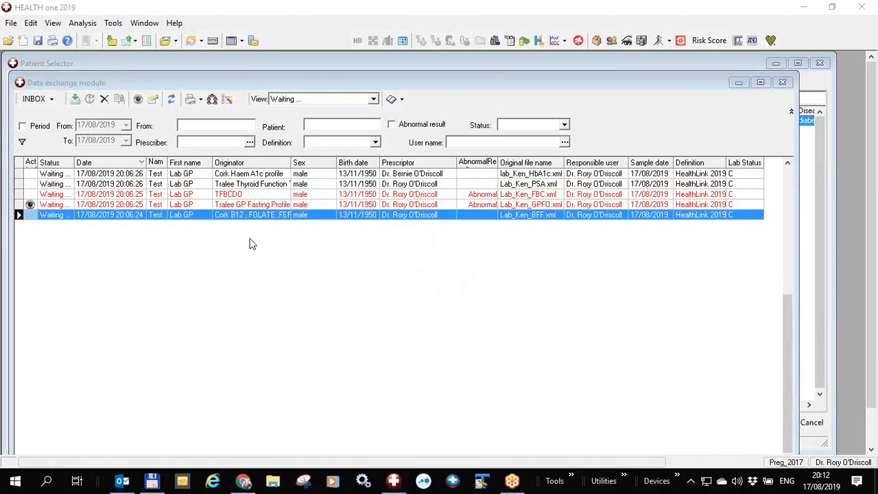
click(247, 217)
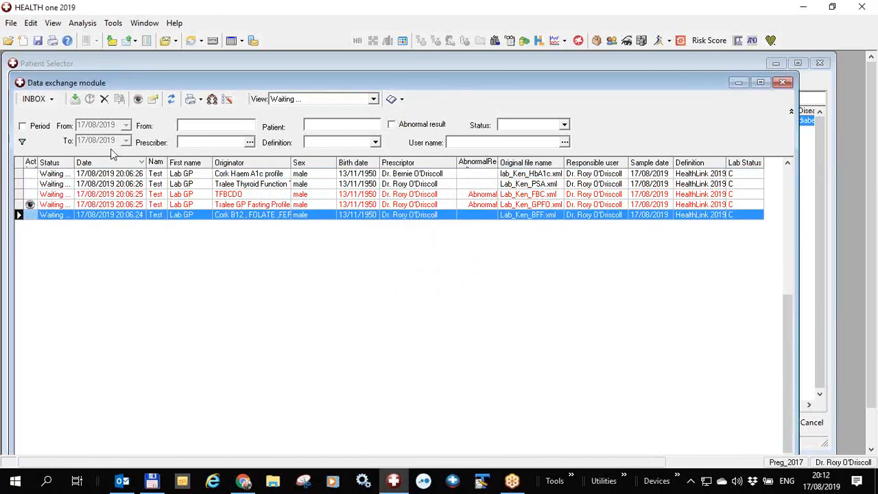
click(74, 100)
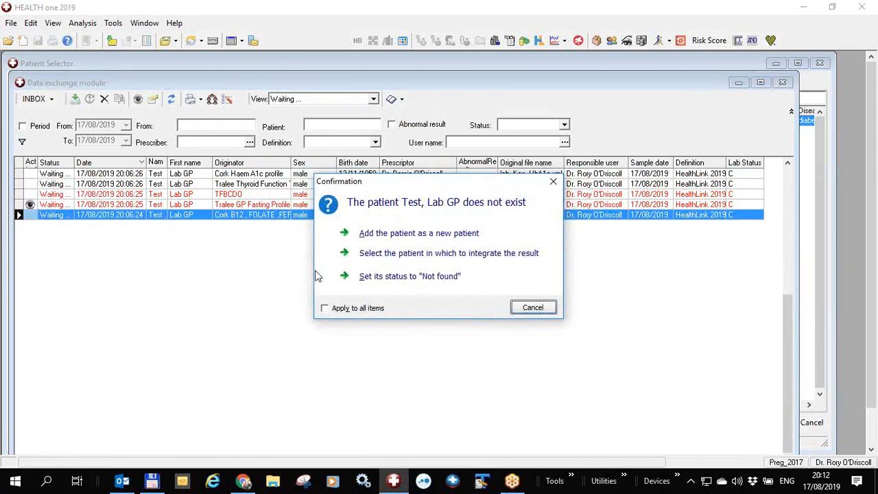
click(412, 237)
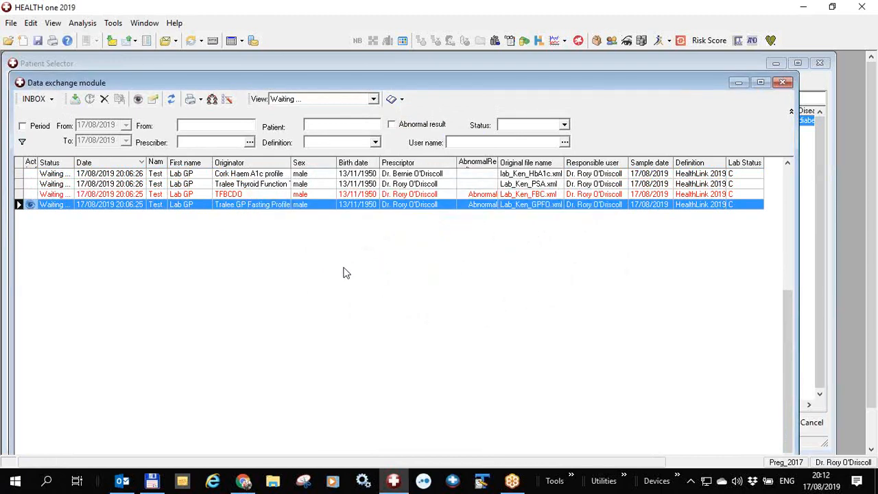
Send a message about the Cork Haem A1c profile result's patient, with the original doctor as recipient.
click(289, 176)
right_click(288, 176)
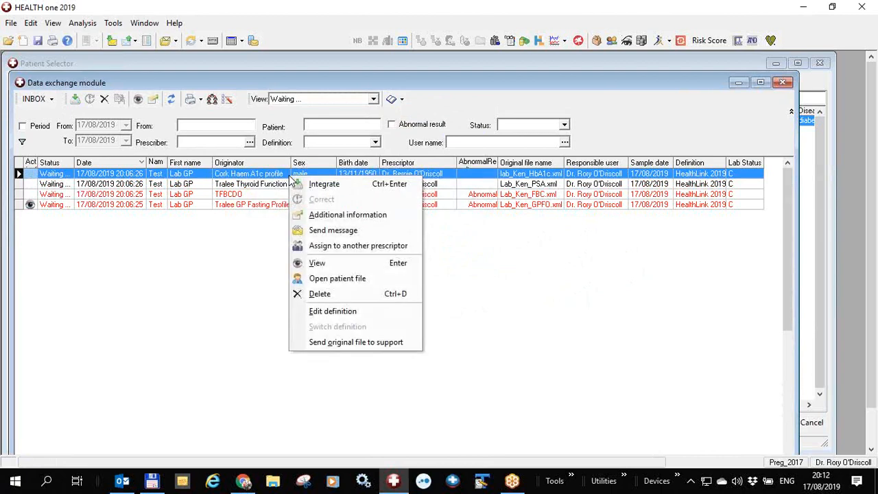
click(343, 233)
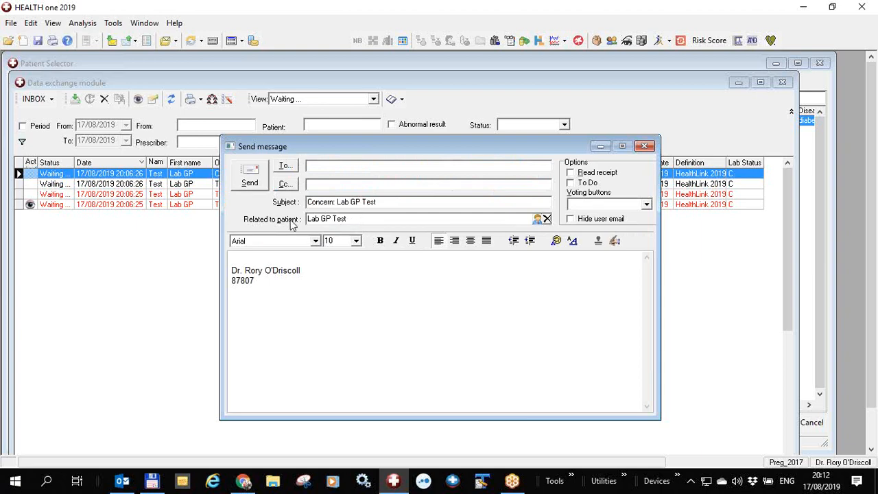
click(284, 166)
text(rory)
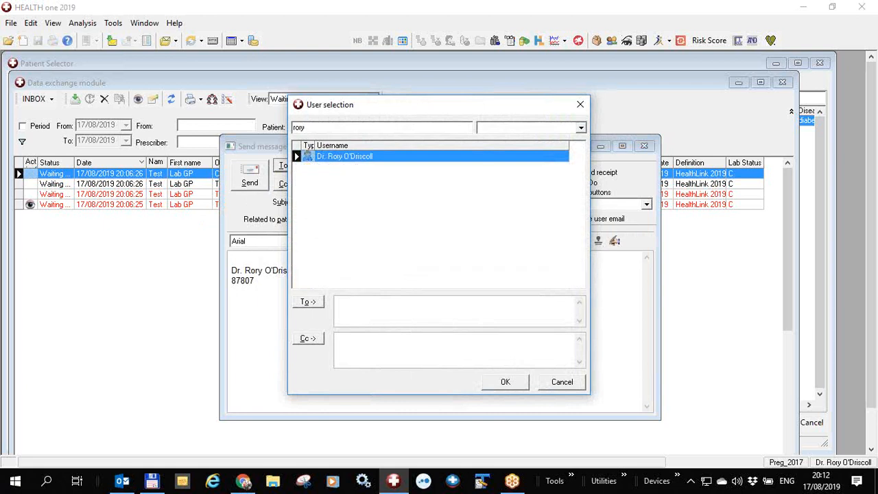
click(315, 306)
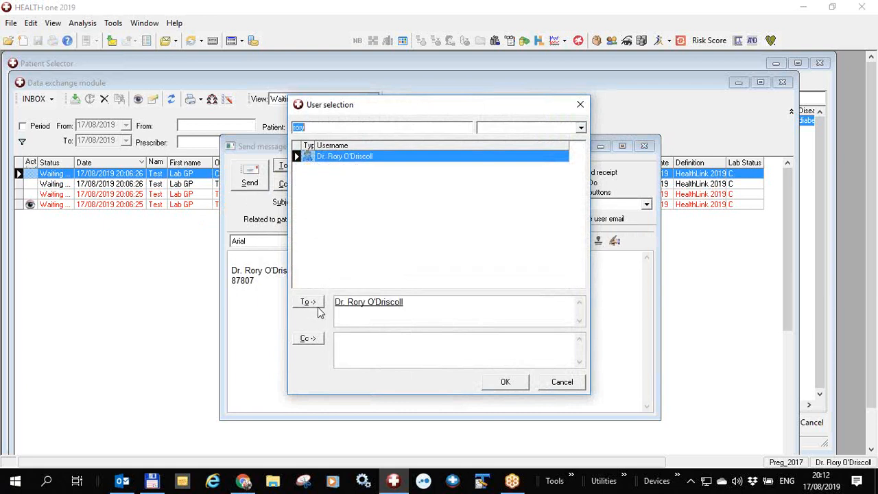
click(510, 382)
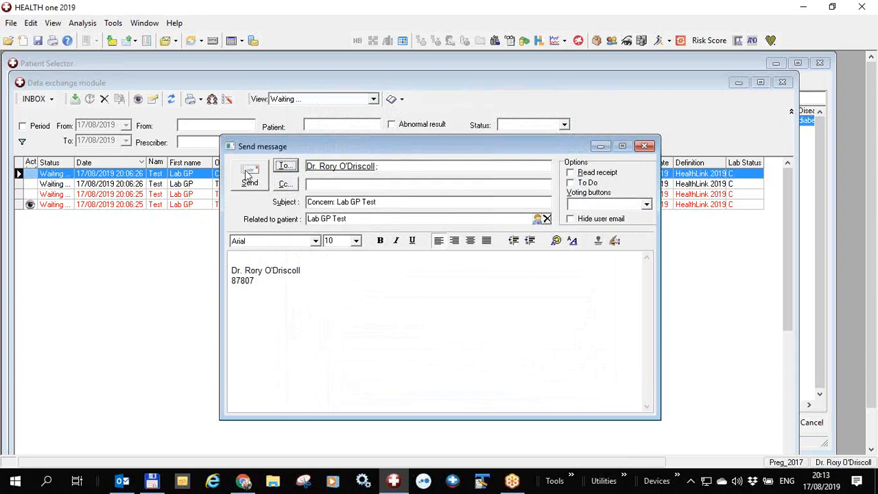
click(249, 176)
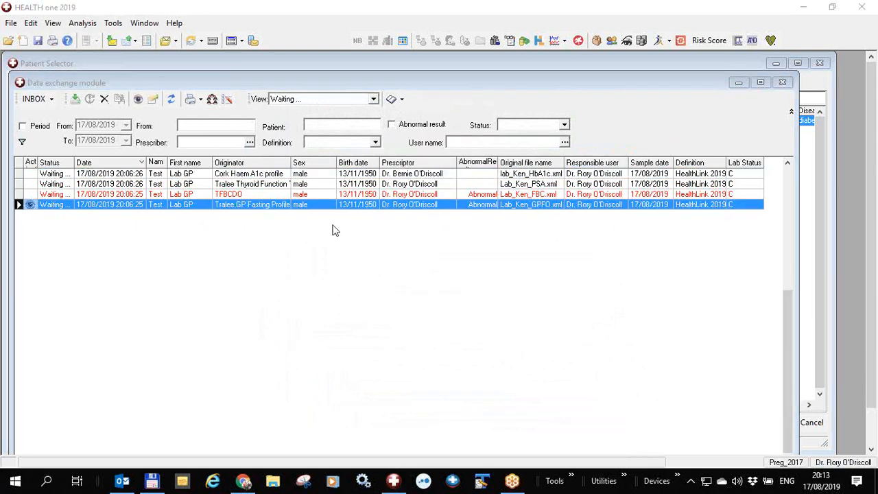
click(313, 176)
right_click(312, 177)
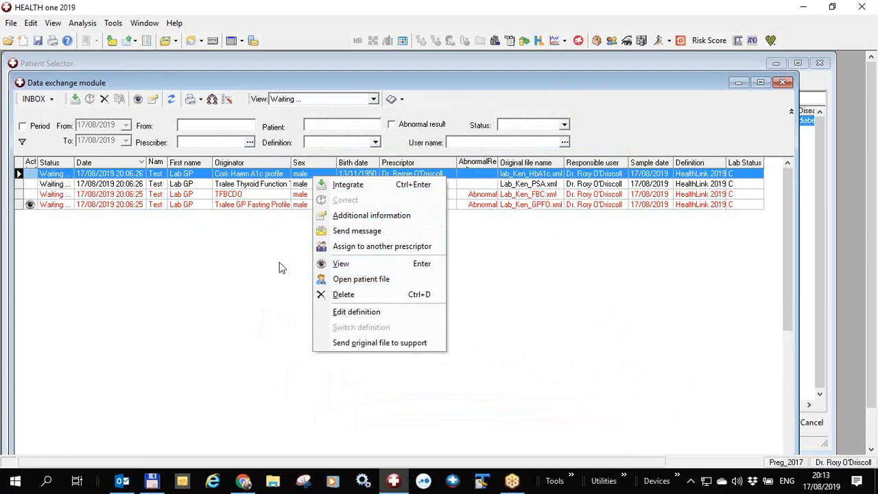
click(625, 386)
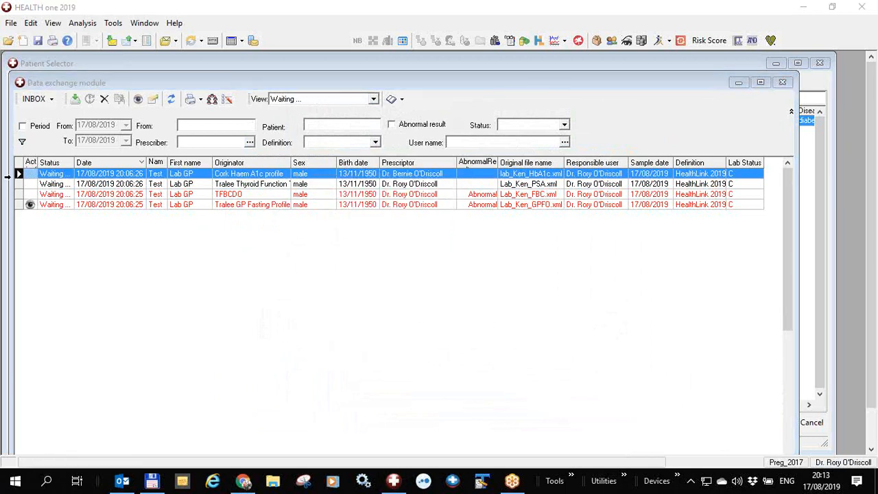
Select all four waiting lab results in the inbox and integrate them into the patient's record.
drag(19, 174, 17, 194)
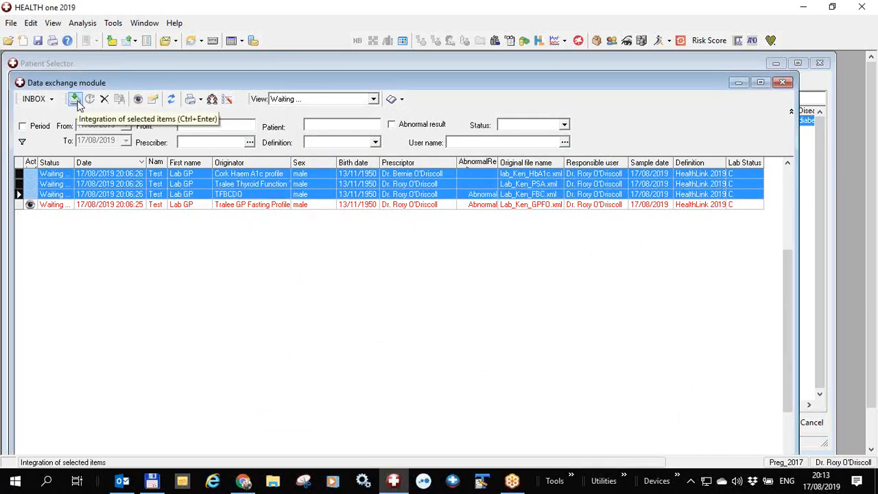
drag(19, 175, 17, 205)
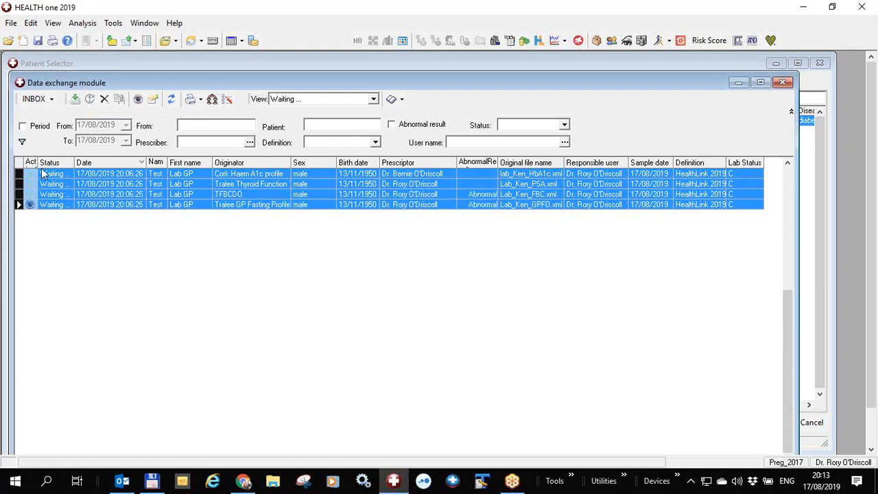
click(75, 98)
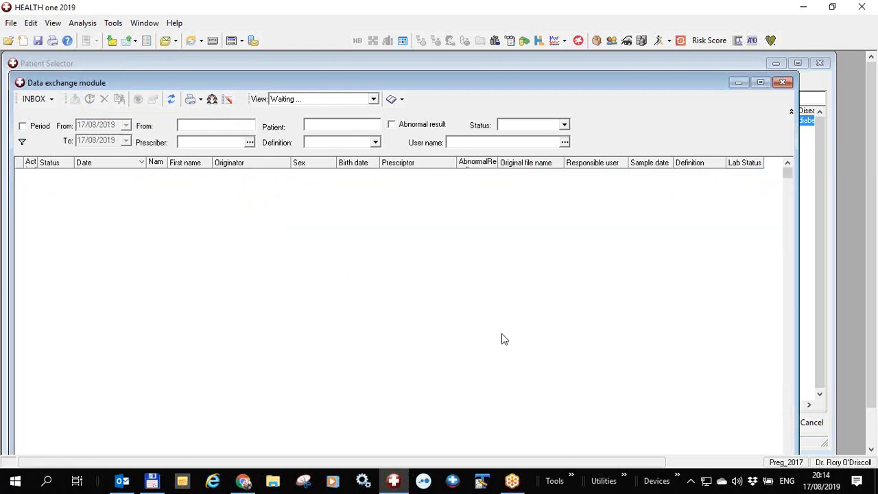
Show all inbox items, including the processed ones, and open the patient record behind the Tralee Thyroid Function result.
click(373, 99)
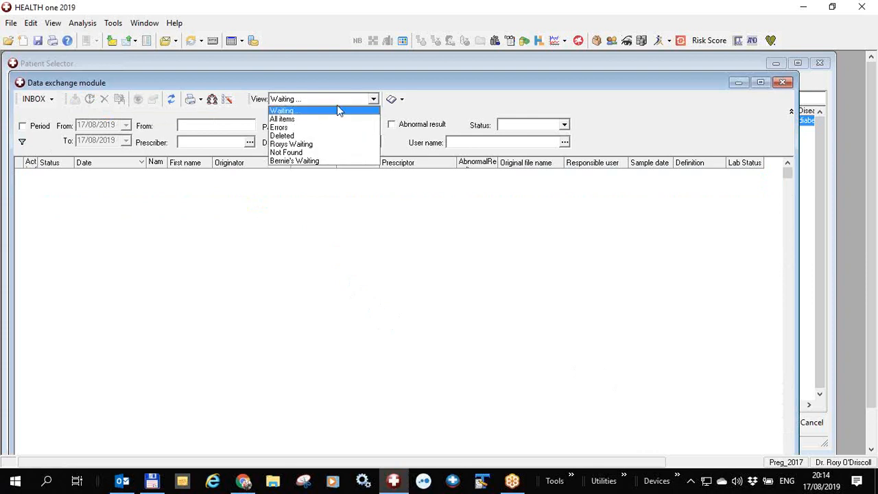
click(315, 119)
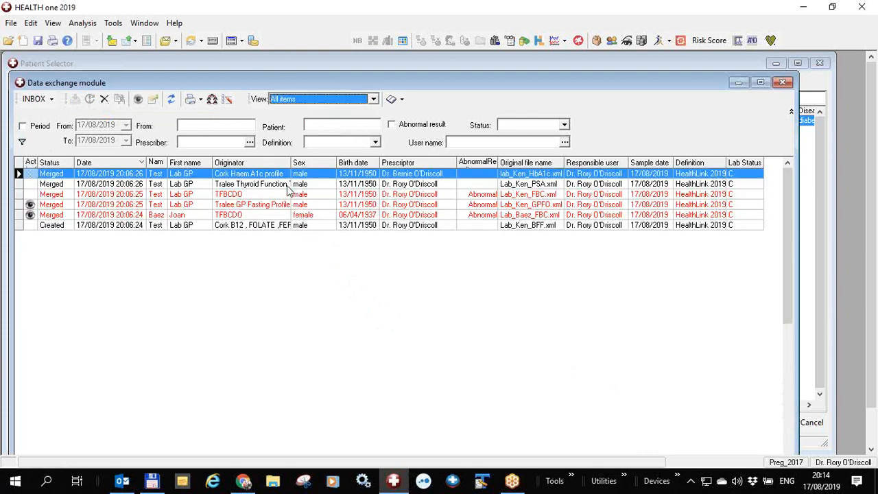
double_click(205, 182)
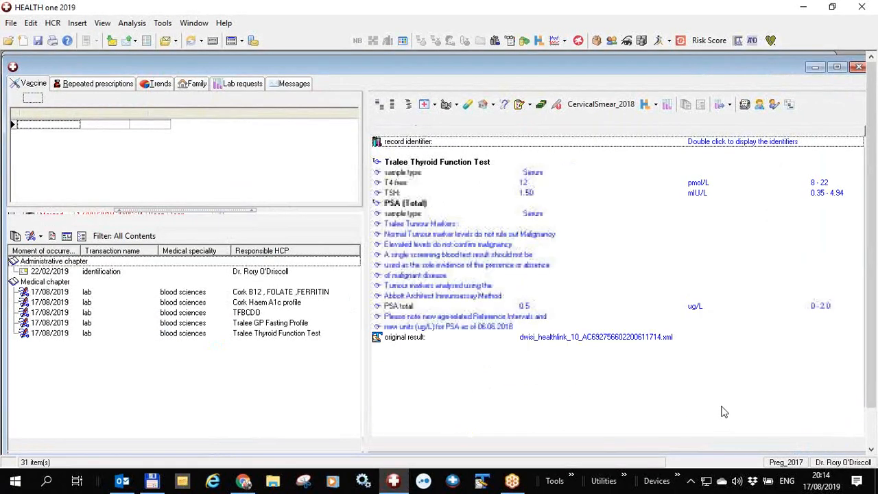
Flag the Cork B12, FOLATE, FERRITIN result as viewed with the review comment "HB is Normal", a free-text comment and a severity index.
click(166, 293)
right_click(167, 293)
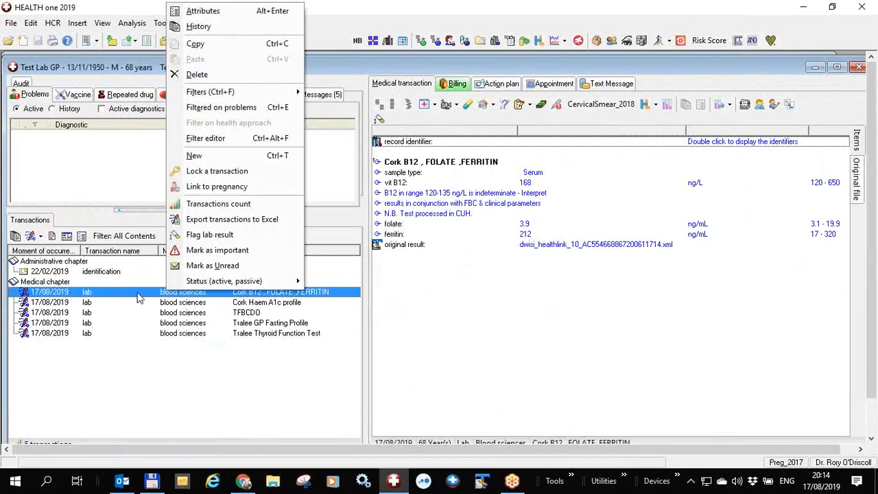
click(209, 235)
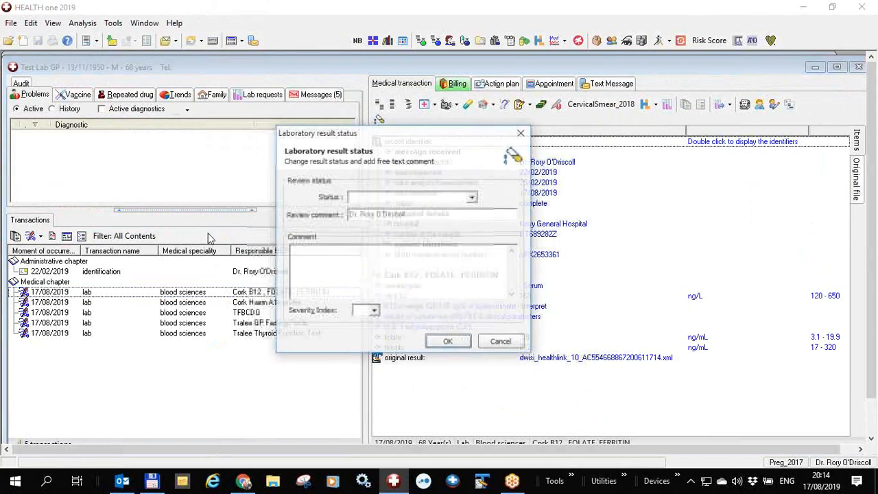
click(473, 198)
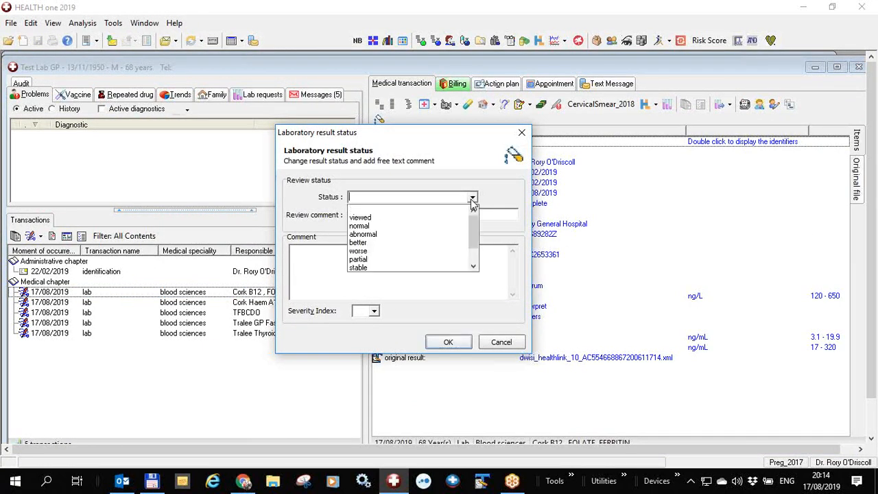
click(386, 216)
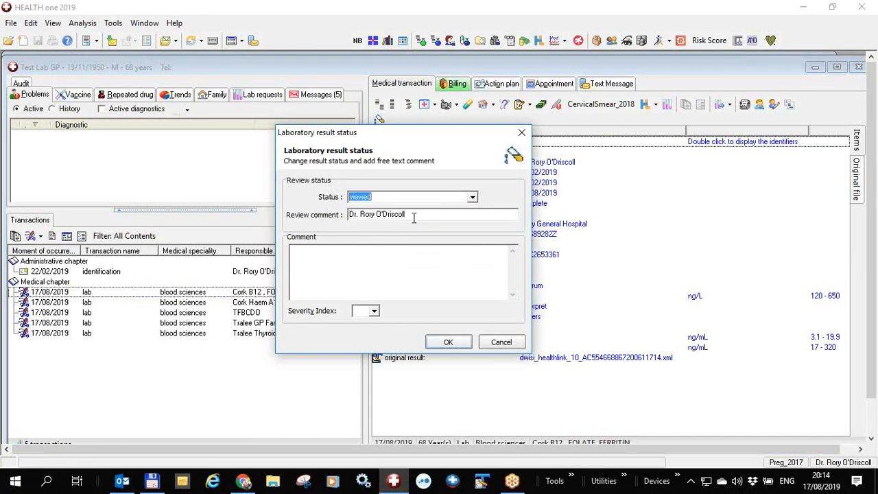
key(Tab)
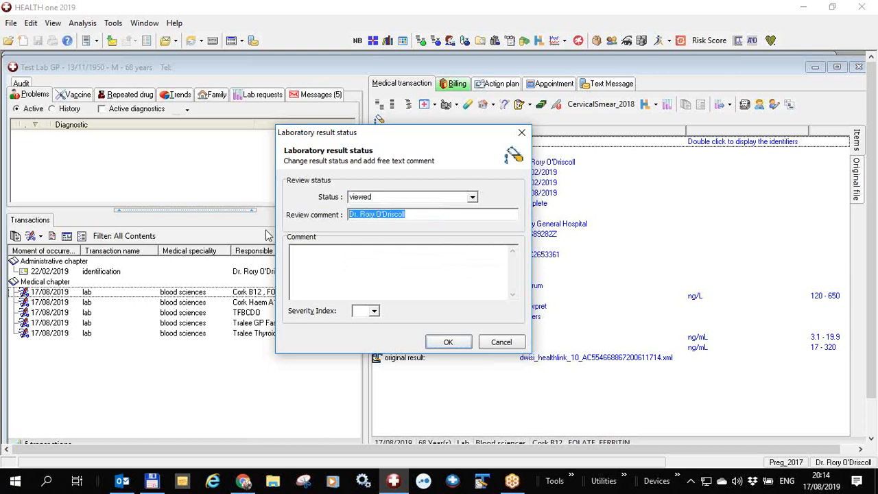
text(HB is Normal)
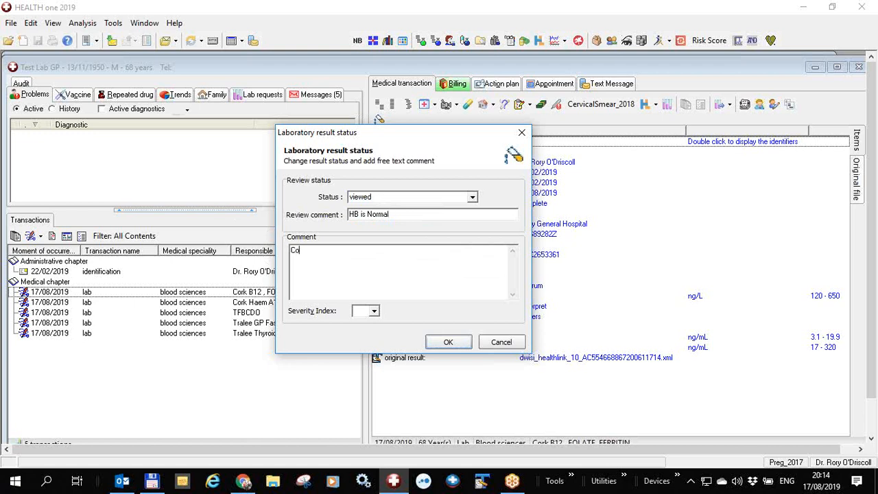
click(374, 311)
click(364, 333)
click(447, 345)
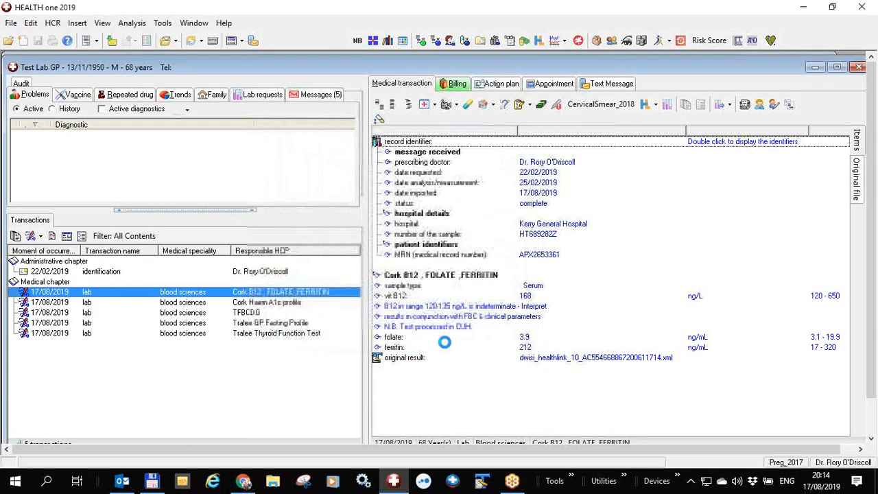
click(402, 370)
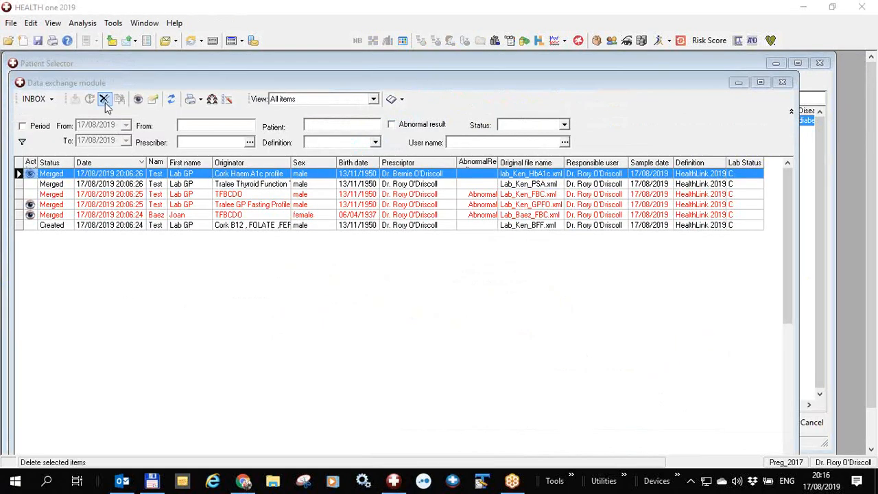
Run the lab request analysis, changing its filter from pending requests to view completed ones, examine all columns, and close it.
click(83, 23)
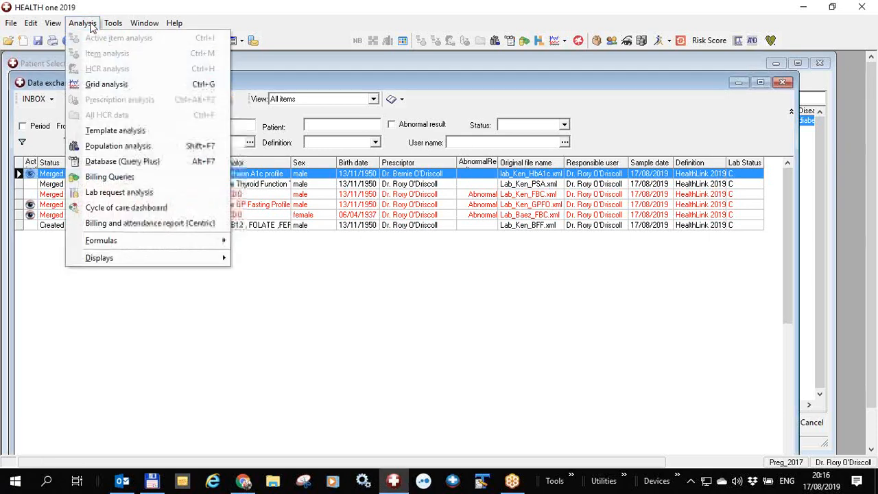
click(119, 194)
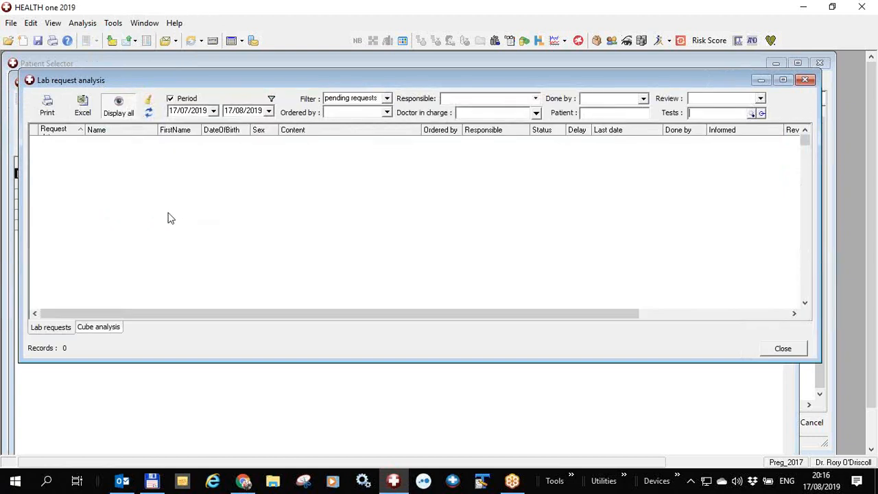
click(387, 99)
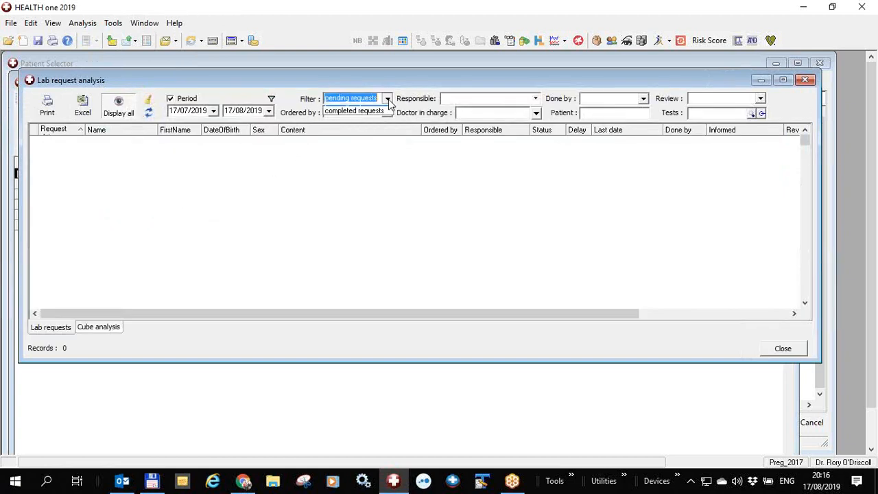
click(363, 110)
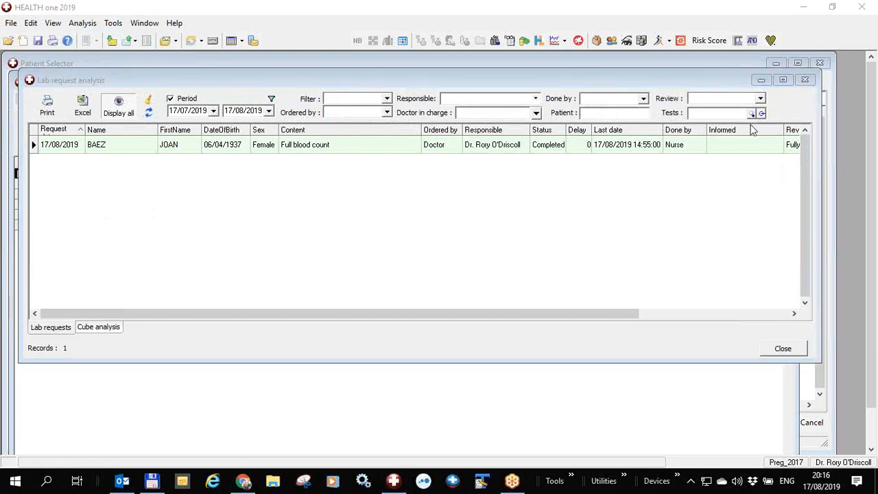
drag(358, 313, 462, 296)
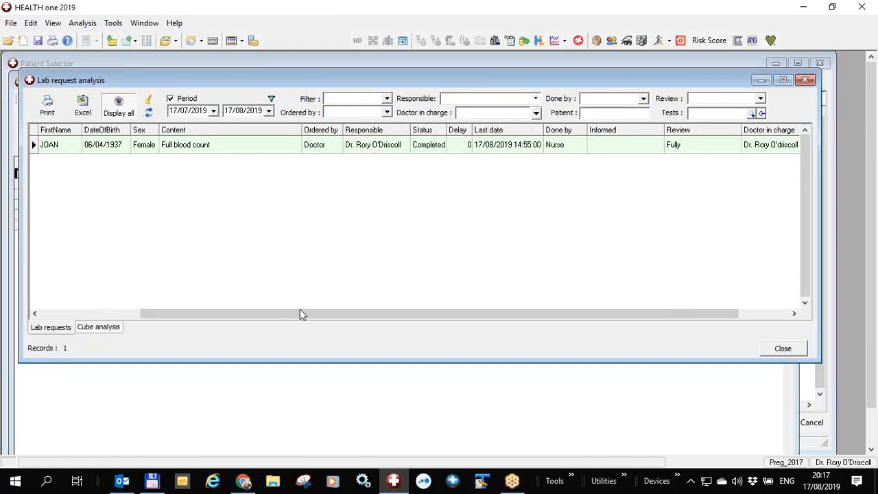
drag(299, 310, 182, 311)
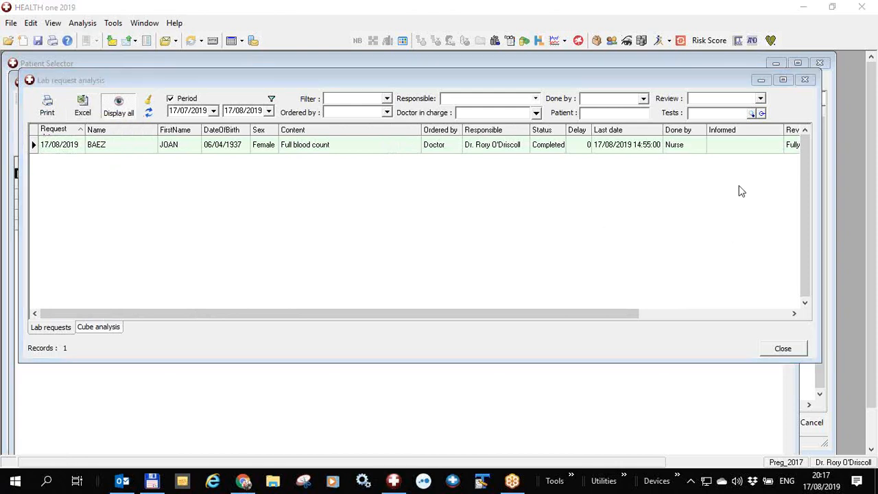
click(805, 79)
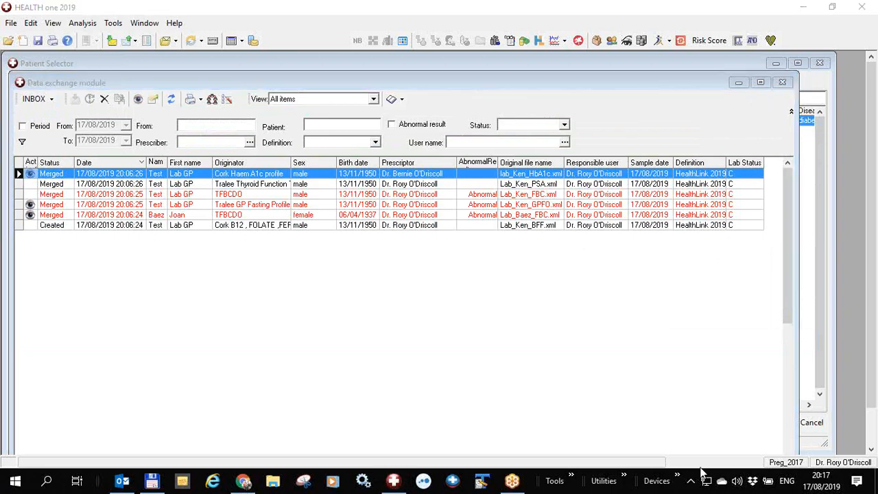
Create an urgent Healthlink Standard Referral from the 14/01/2019 consultation to Dermatology at South Infirmary Victoria Hospital.
click(556, 428)
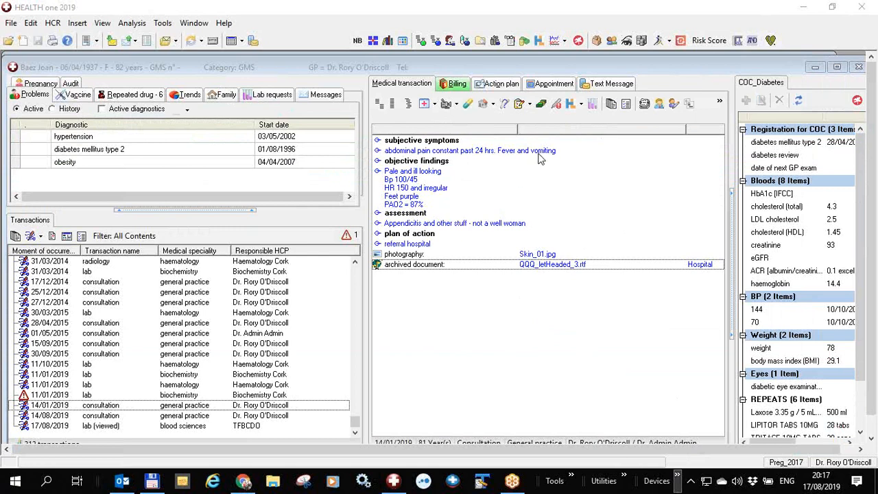
click(580, 104)
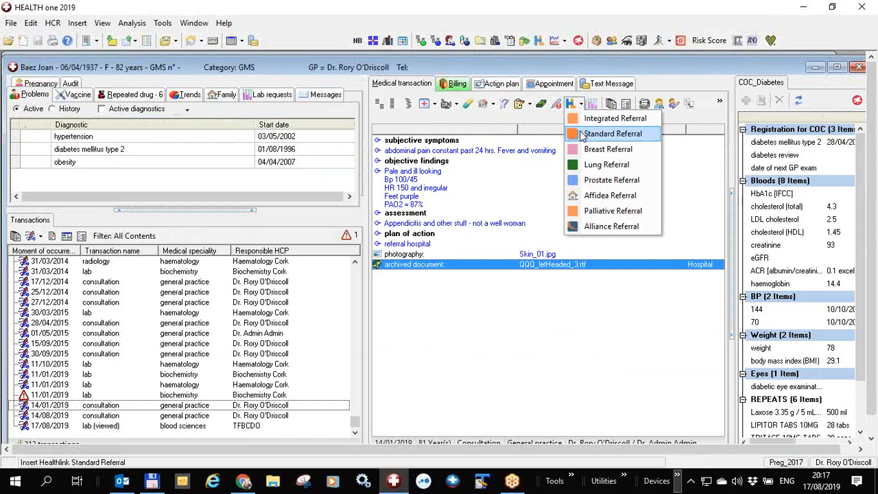
click(580, 133)
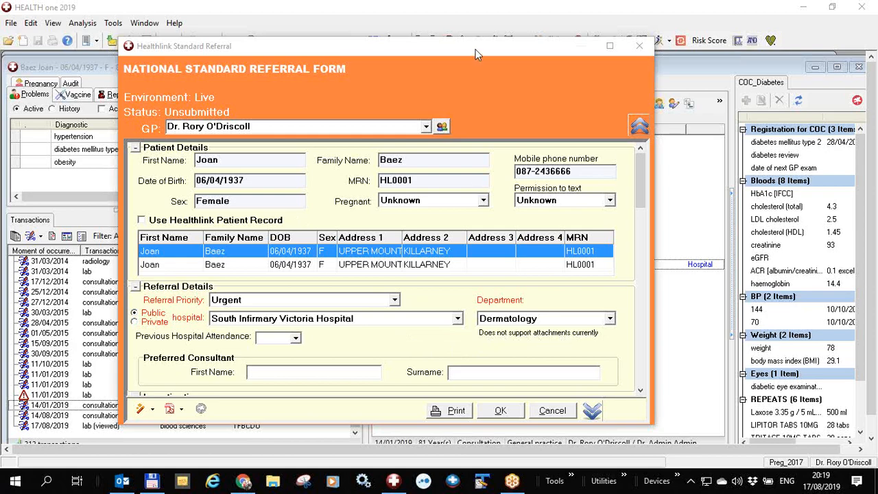
Examine the referral form's file attachment section and options, and look up the hospitals and departments that support attachments.
mouse_move(478, 55)
mouse_down()
mouse_move(461, 44)
mouse_move(458, 29)
mouse_up()
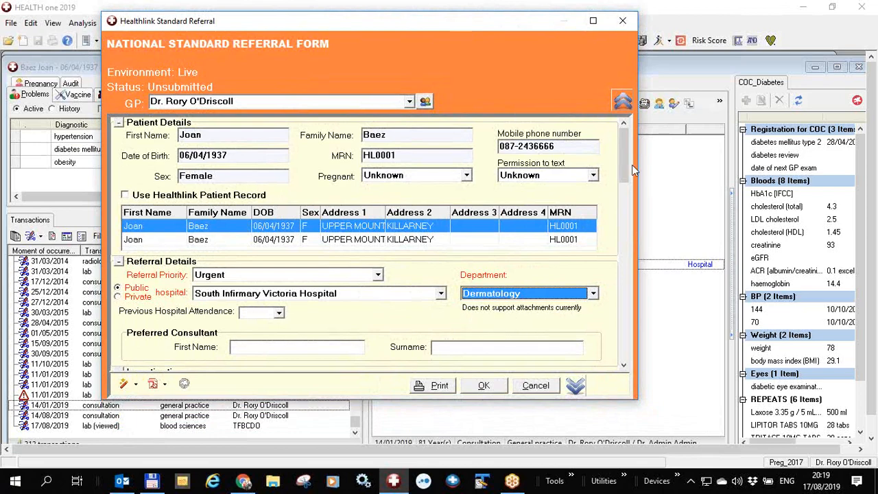
drag(622, 159, 619, 340)
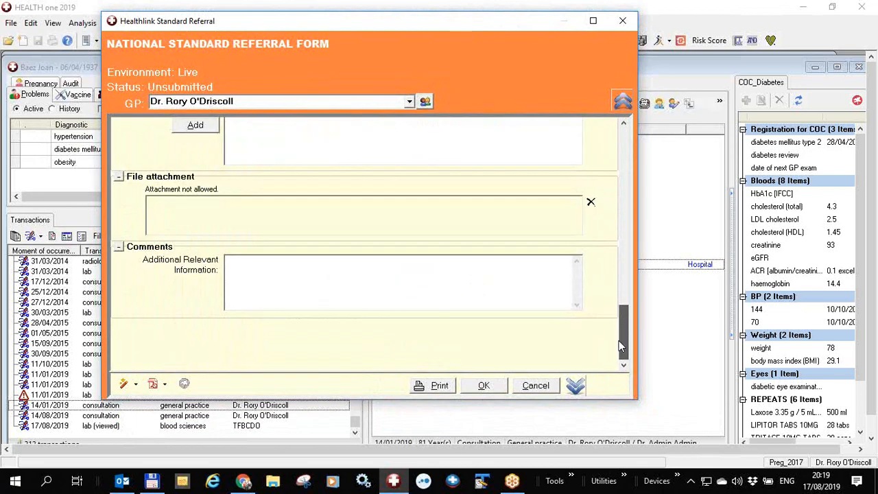
click(165, 389)
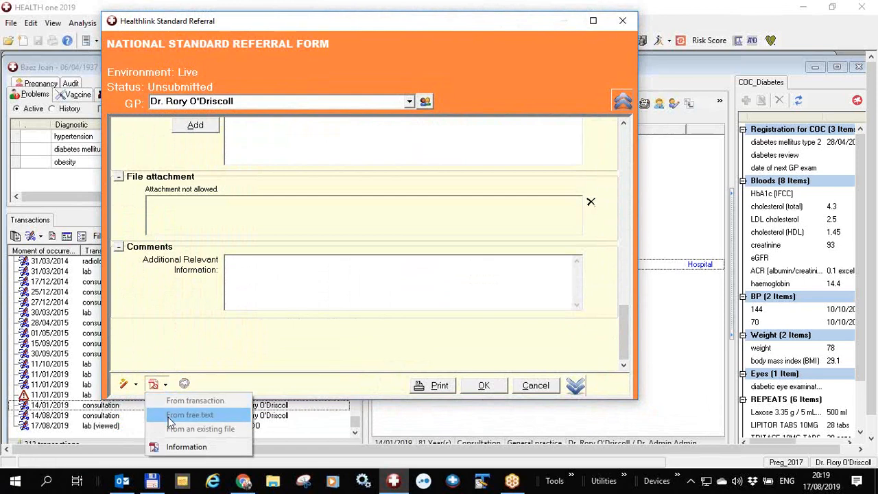
click(193, 450)
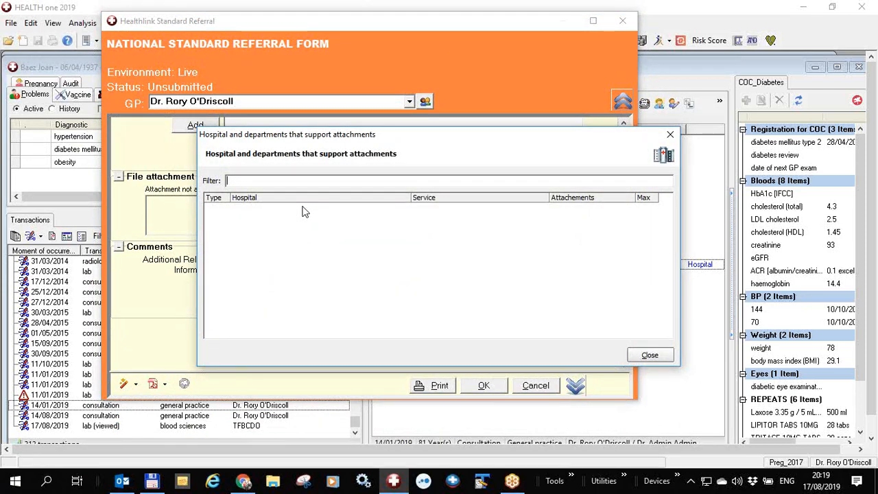
click(650, 355)
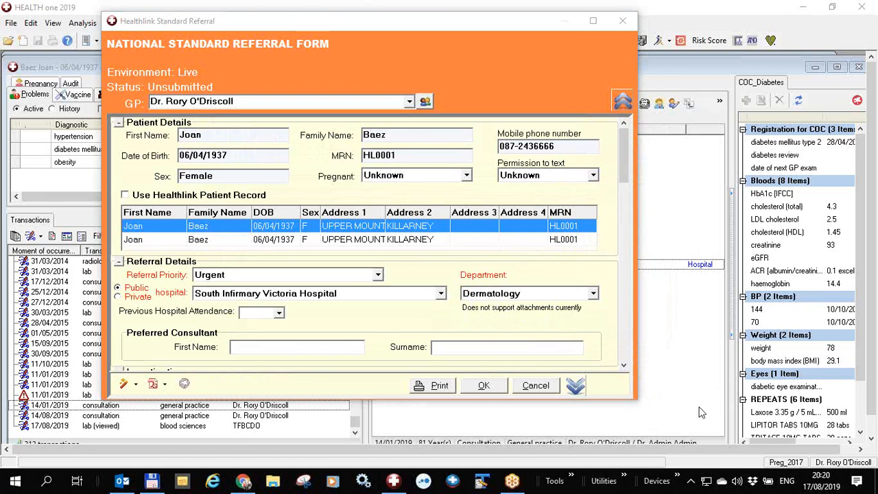
Save the unsubmitted Dermatology referral into the consultation and select its Healthlink Standard Referral entry.
click(484, 385)
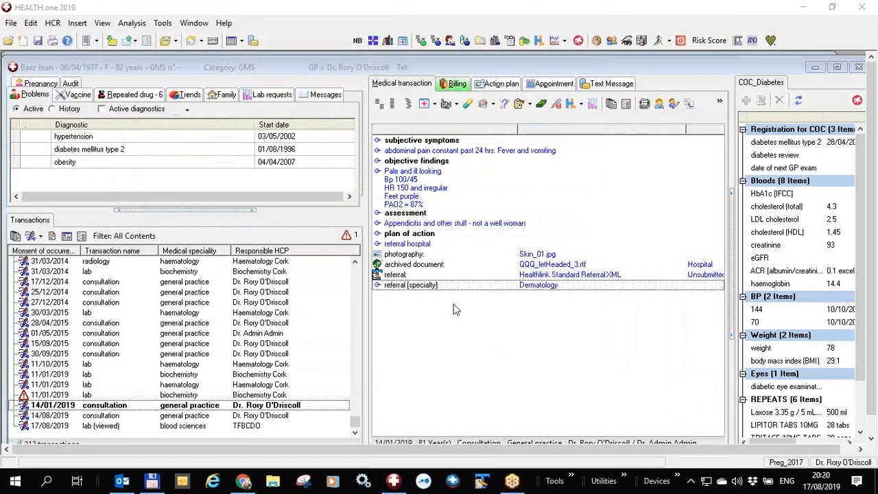
click(418, 285)
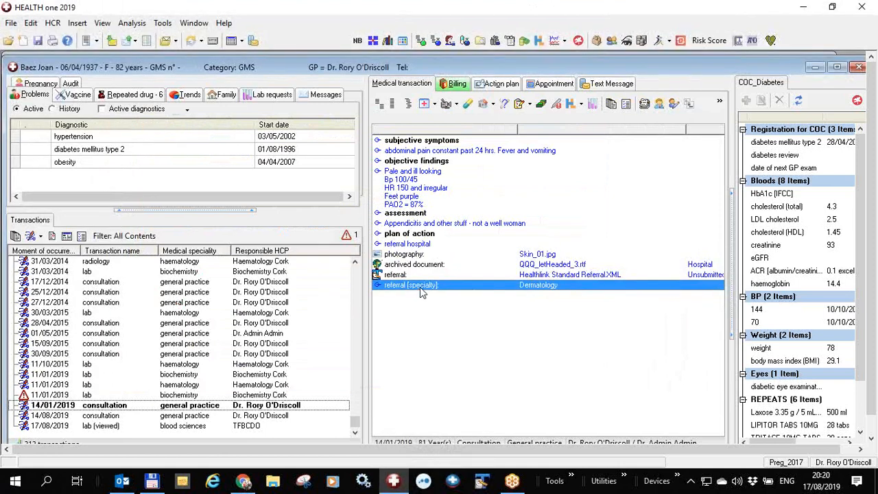
click(532, 277)
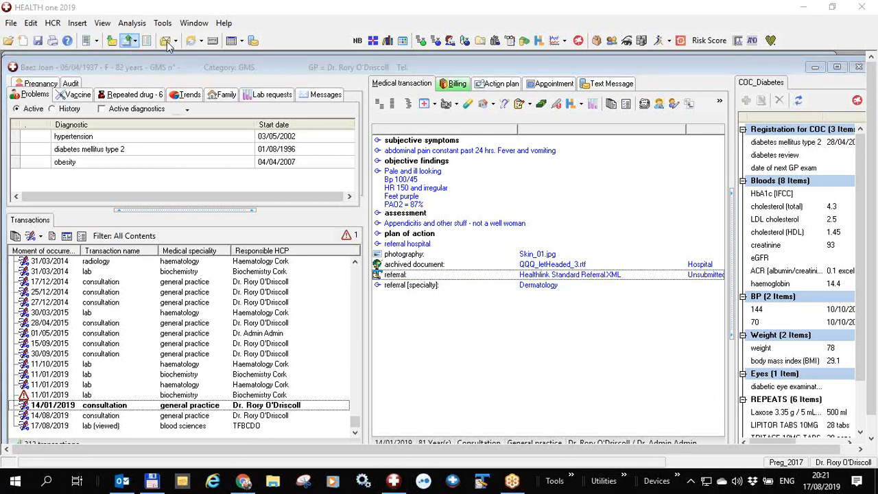
Check the program's version and licence information, and close the information window.
click(223, 23)
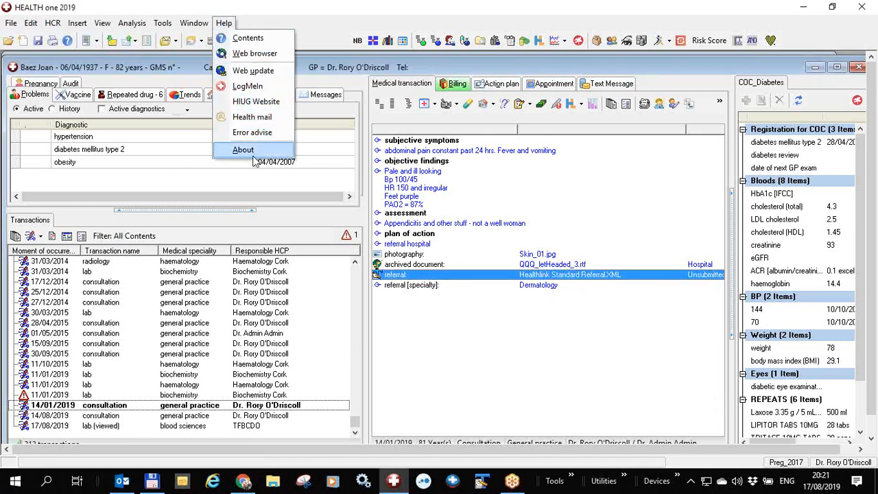
click(242, 150)
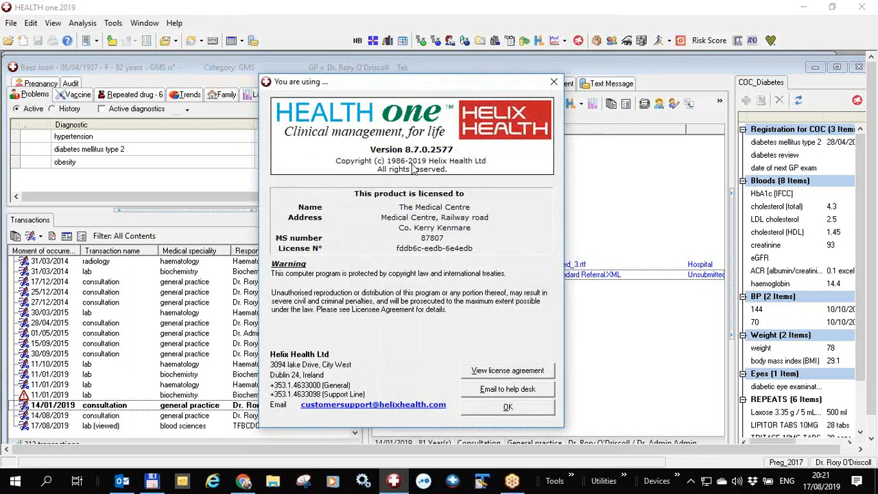
click(507, 408)
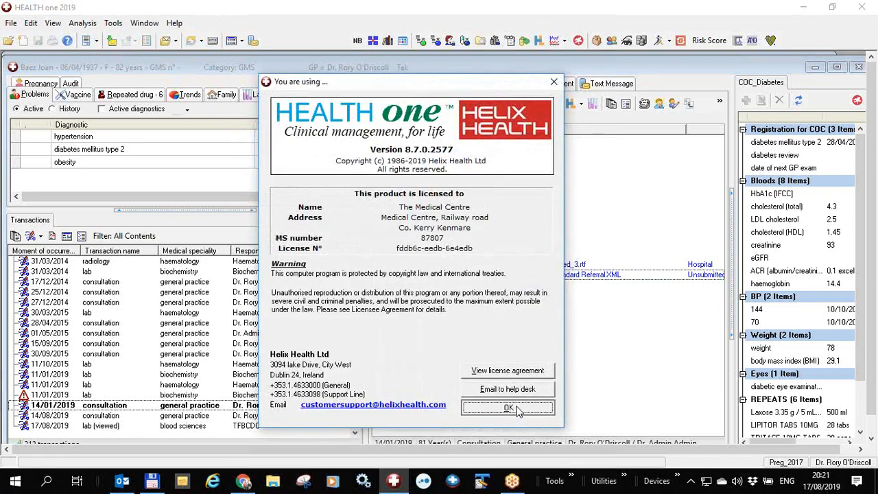